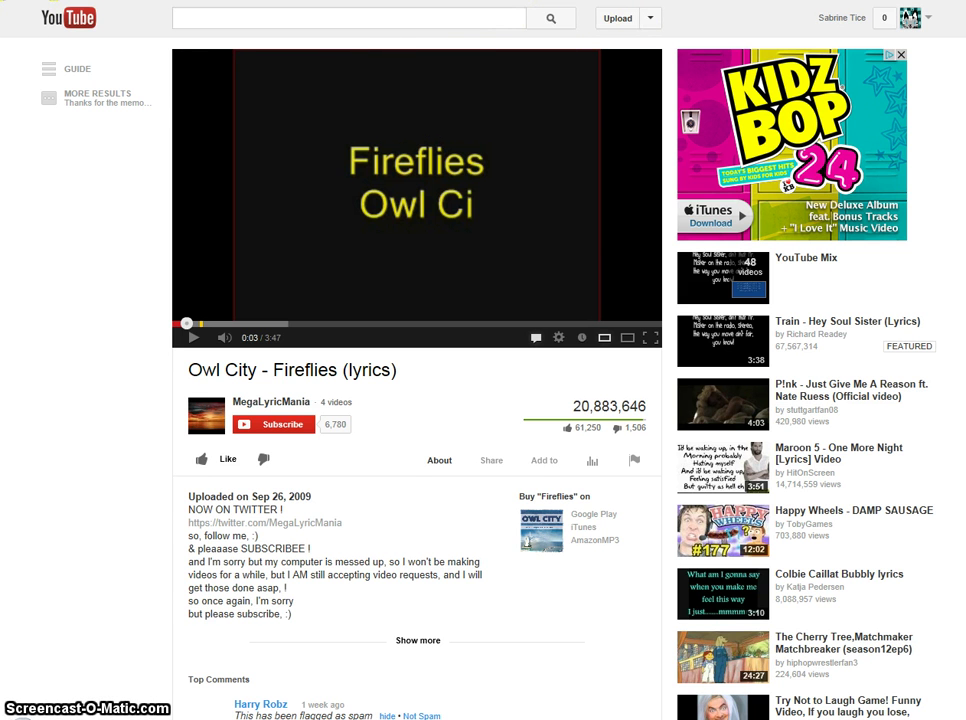
- Copy the full web address of the Owl City - Fireflies (lyrics) video page
mouse_move(276, 39)
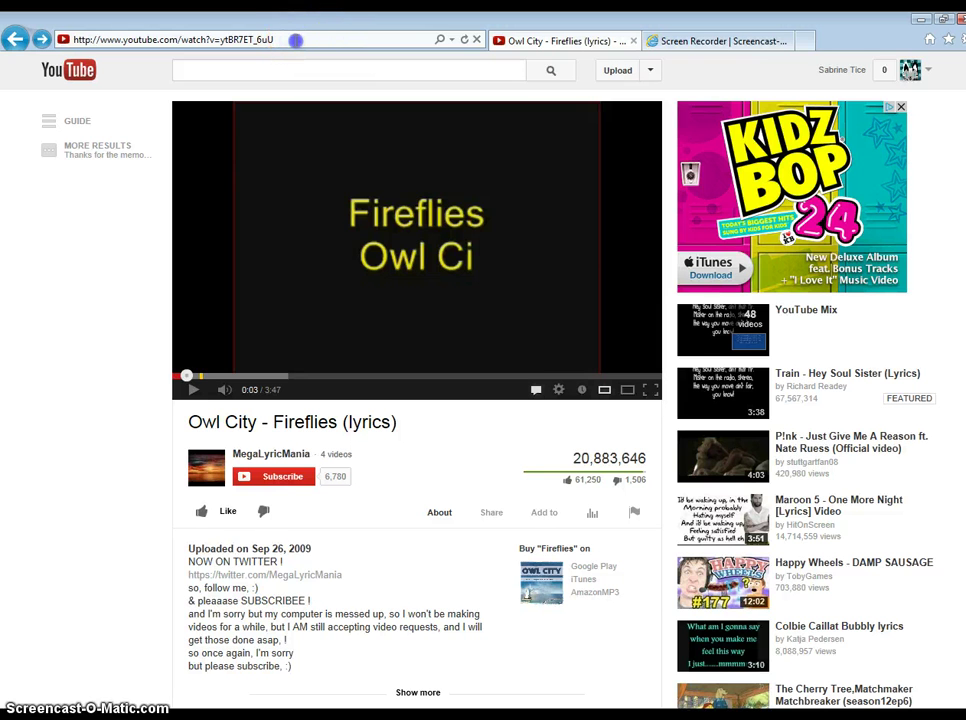
left_click(296, 40)
left_click_drag(262, 42, 218, 42)
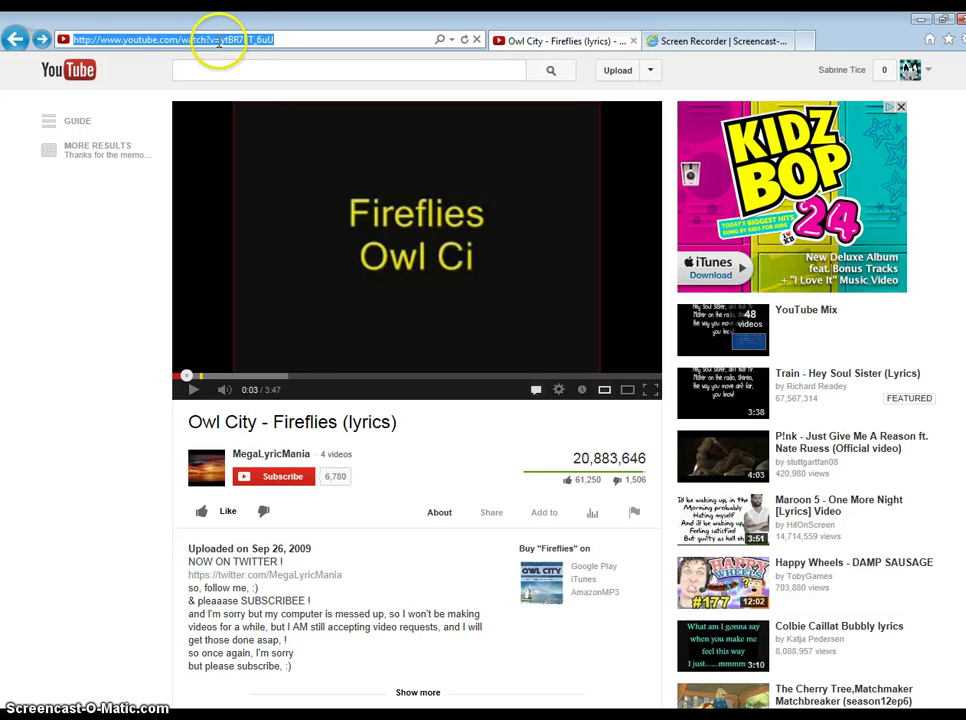
right_click(225, 41)
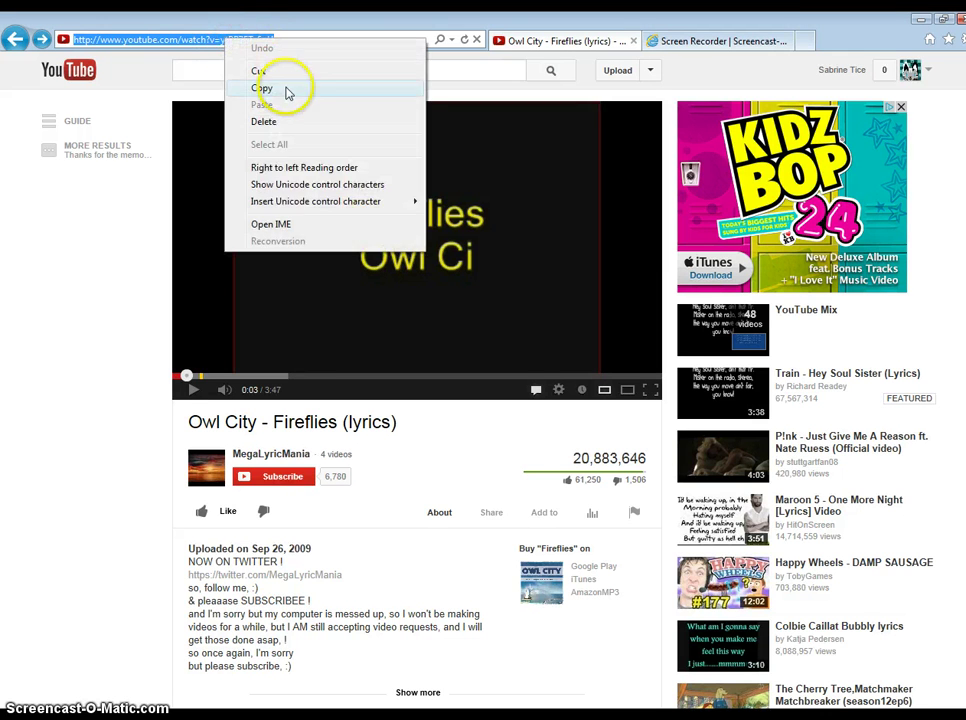
left_click(308, 36)
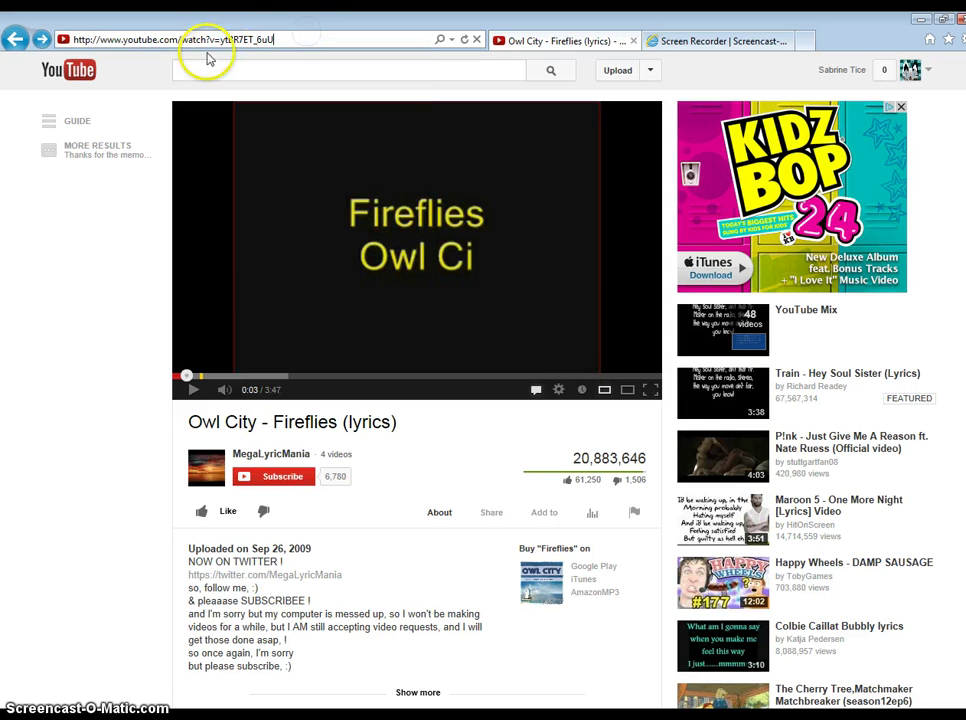
left_click_drag(280, 37, 188, 21)
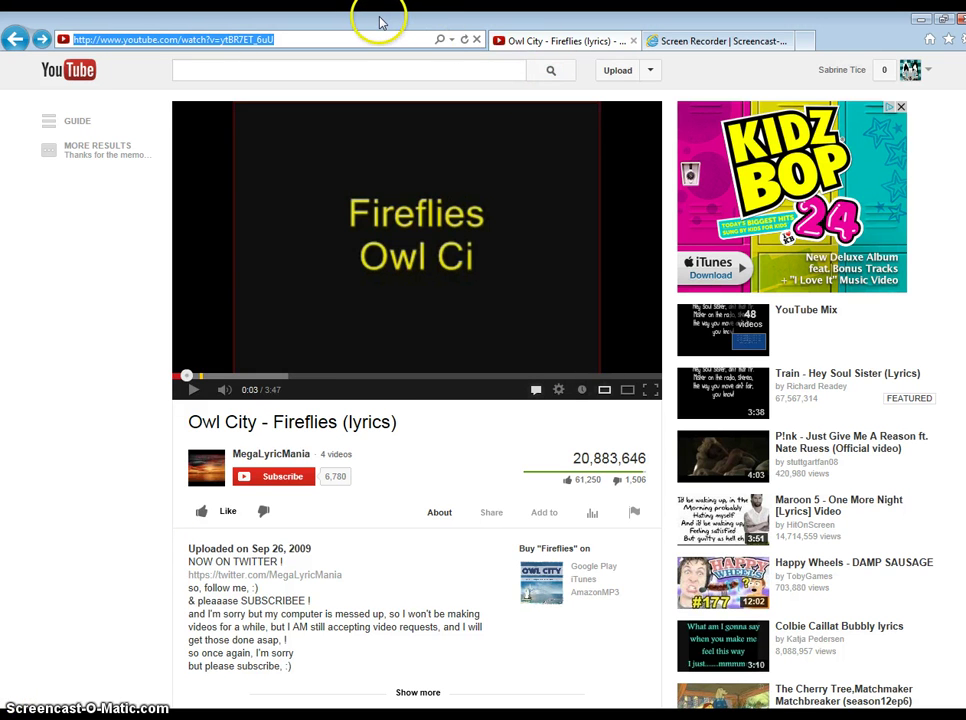
right_click(259, 41)
left_click(293, 88)
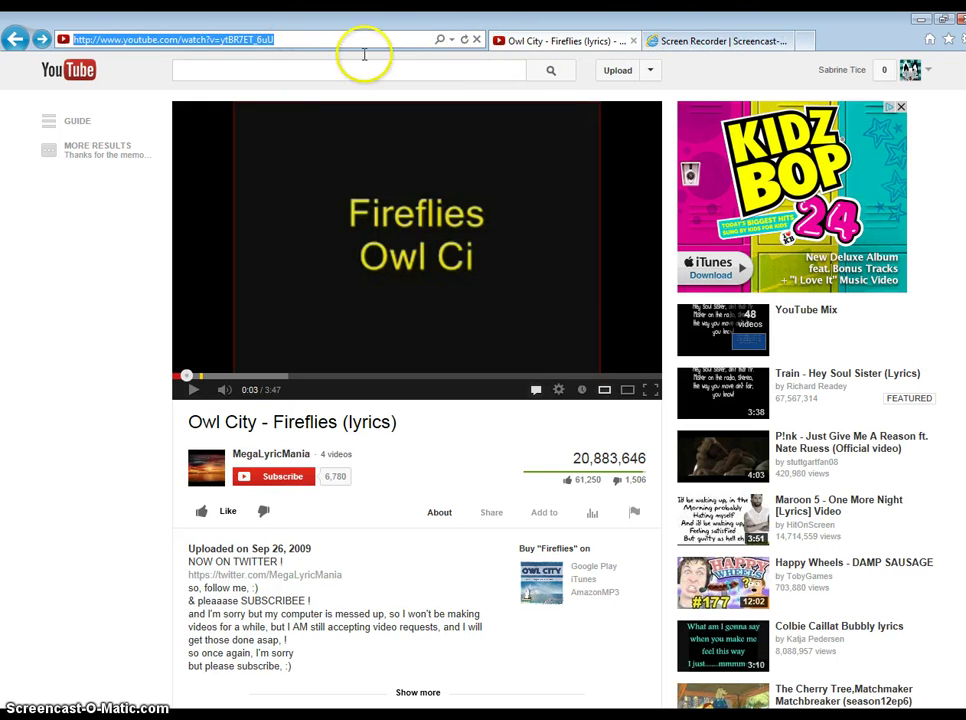
- Replace the current page address with youtube-mp3.org and load the converter site
left_click(294, 36)
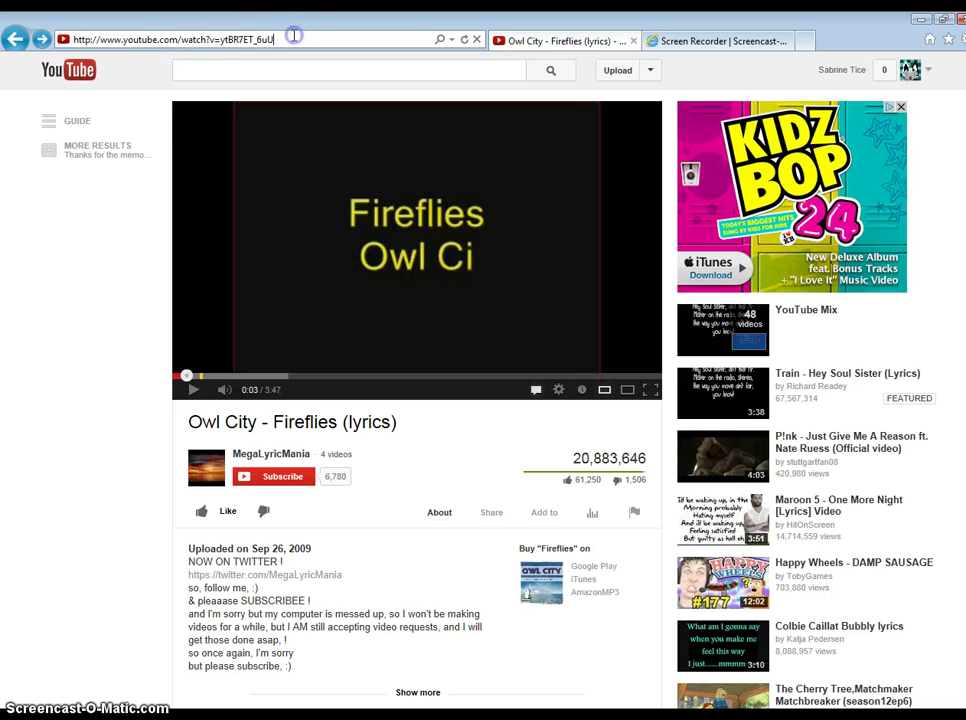
key("BackSpace")
key("BackSpace")
key("BackSpace")
key("BackSpace")
key("BackSpace")
key("BackSpace")
key("BackSpace")
key("BackSpace")
key("BackSpace")
key("BackSpace")
key("BackSpace")
key("BackSpace")
key("BackSpace")
key("BackSpace")
key("BackSpace")
key("BackSpace")
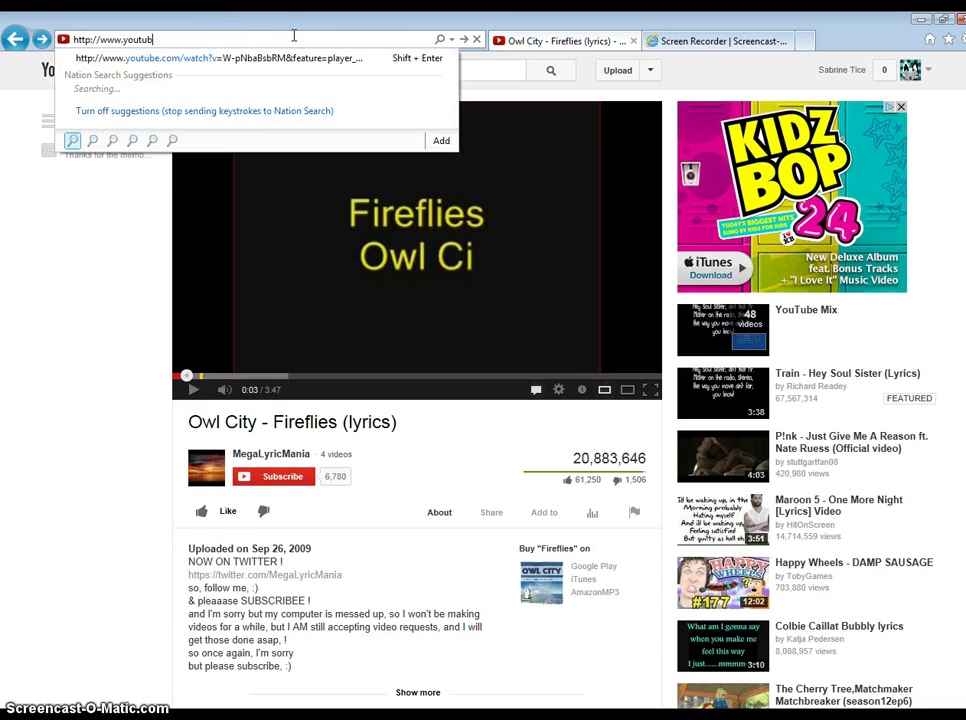
key("BackSpace")
key("BackSpace")
key("BackSpace")
type("y")
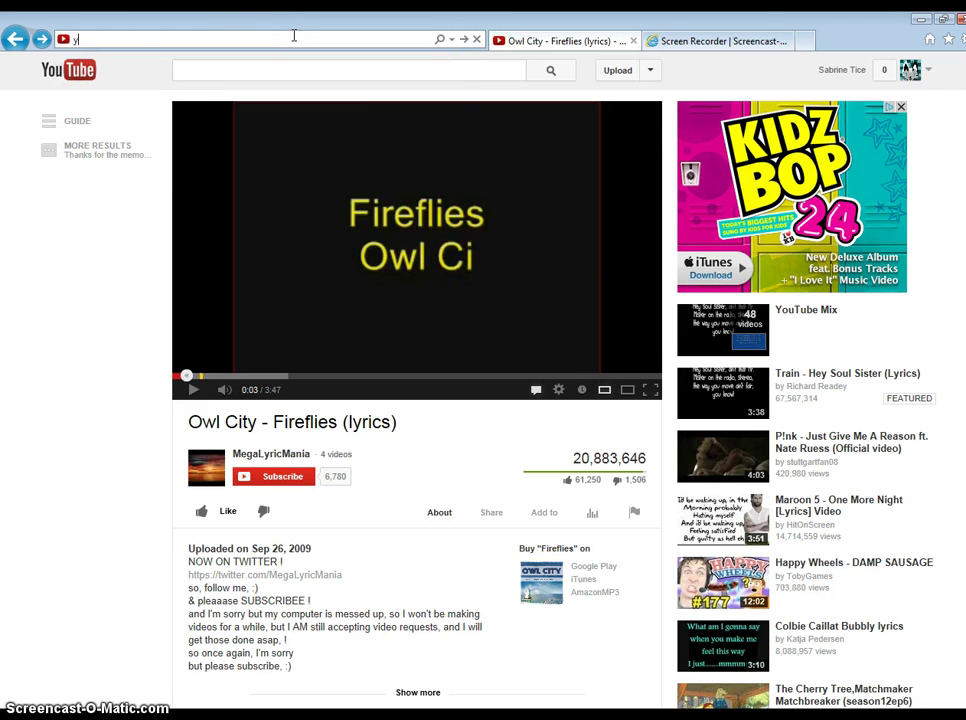
type("outube")
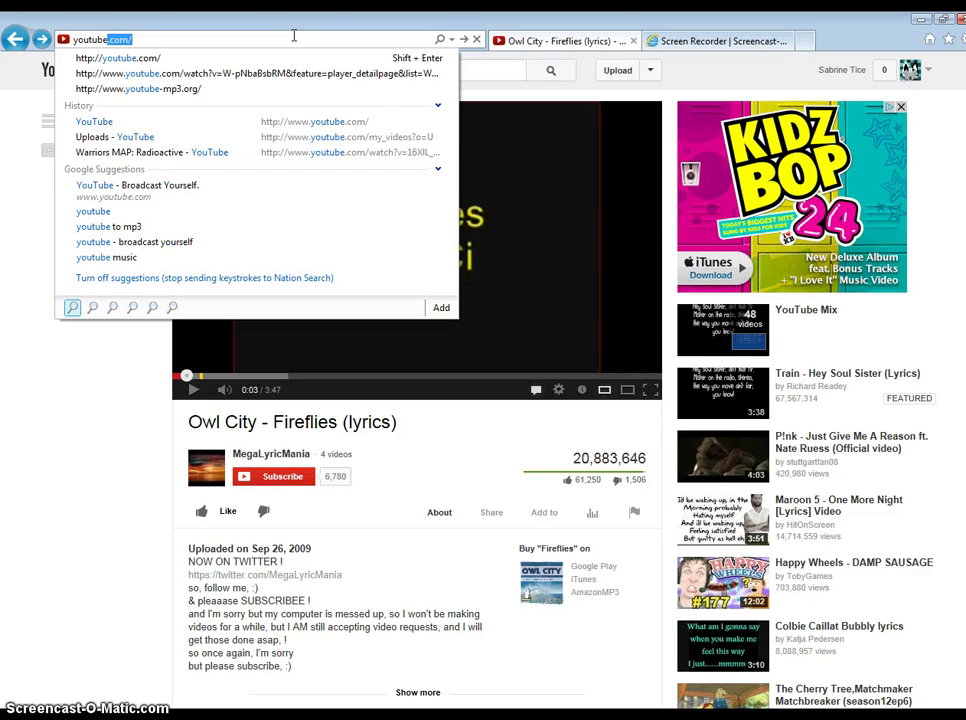
type("-mp3")
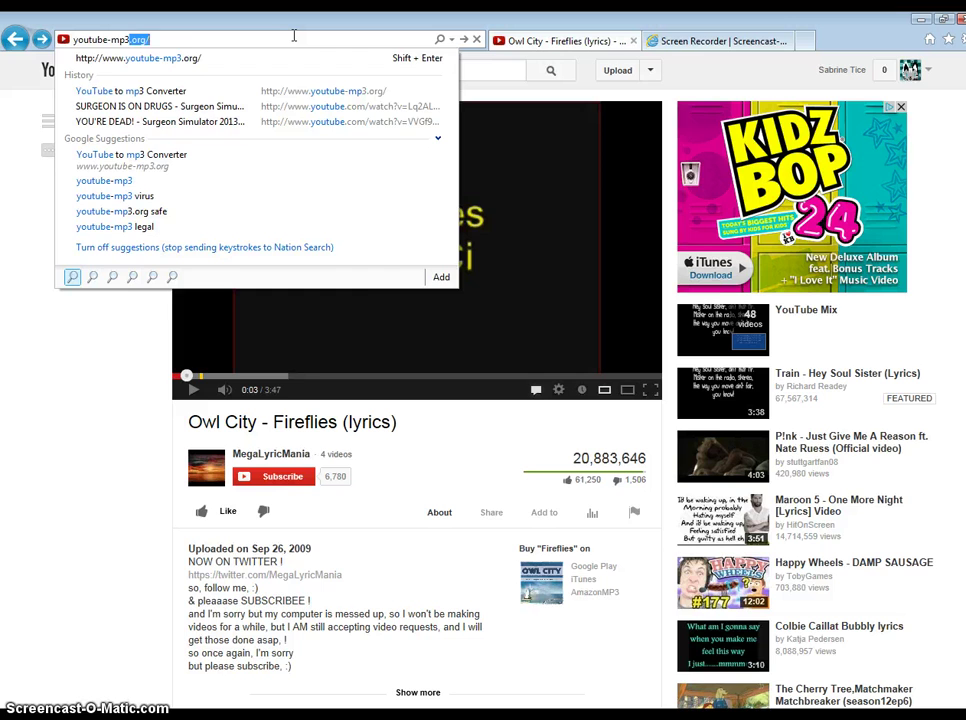
key("Return")
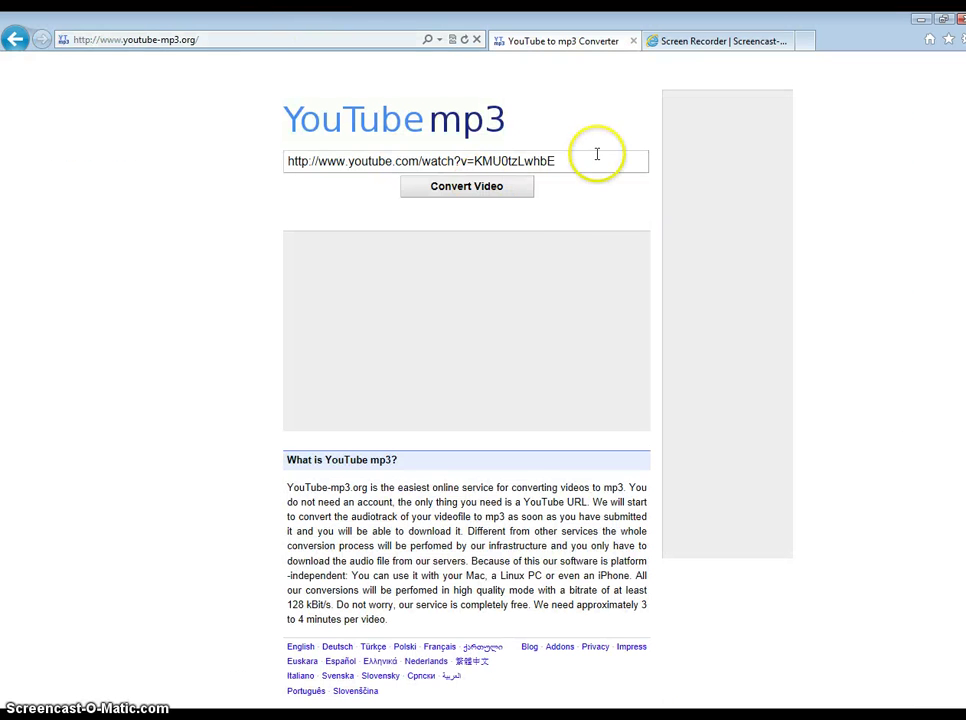
- Clear the existing link from the converter's video URL field
left_click_drag(583, 160, 440, 158)
triple_click(537, 162)
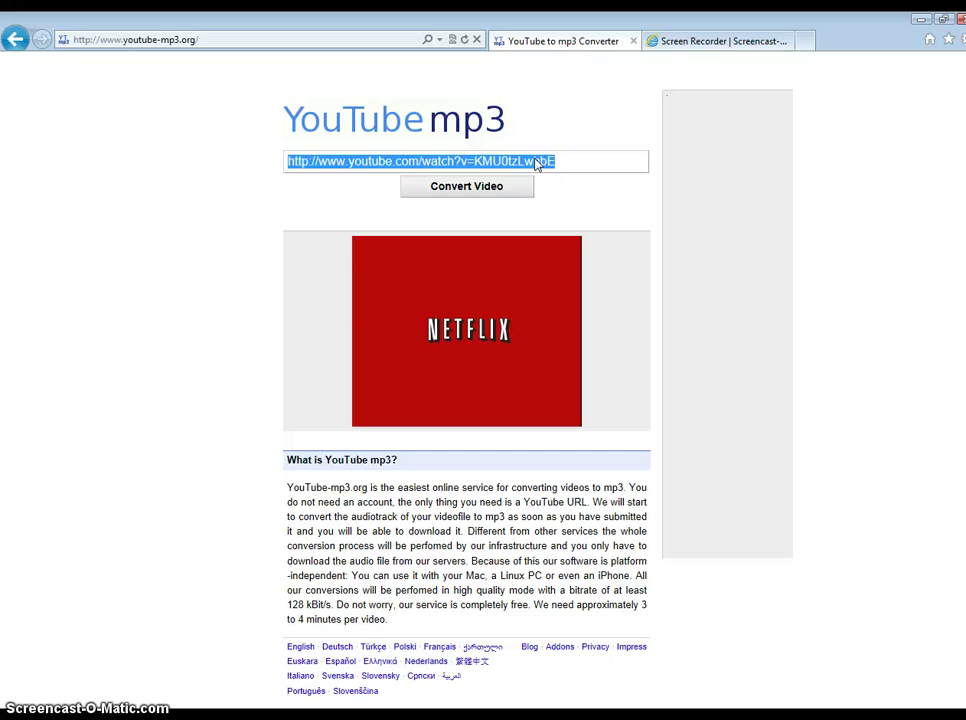
right_click(548, 161)
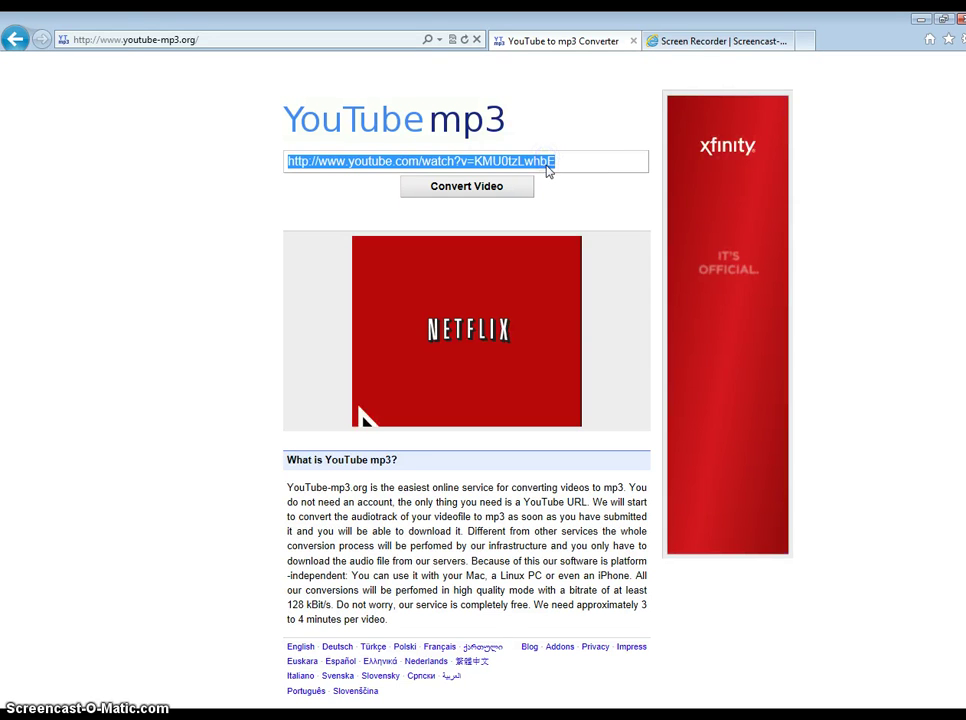
key("Delete")
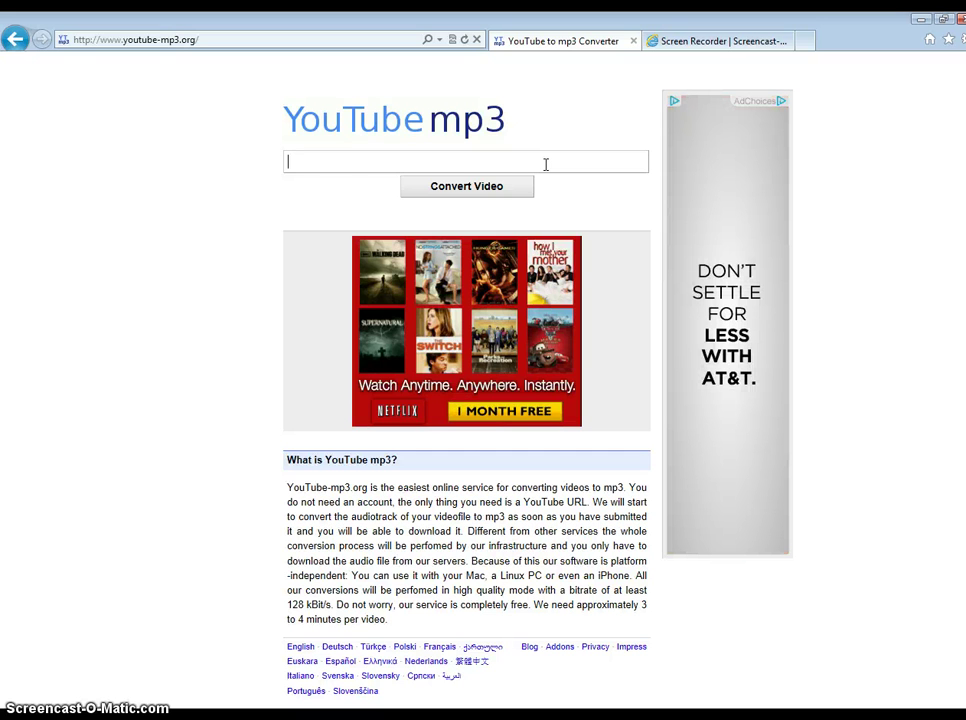
key("ctrl+v")
key("BackSpace")
key("BackSpace")
key("BackSpace")
key("BackSpace")
key("BackSpace")
key("BackSpace")
key("BackSpace")
key("BackSpace")
key("BackSpace")
key("BackSpace")
key("BackSpace")
key("BackSpace")
key("BackSpace")
key("BackSpace")
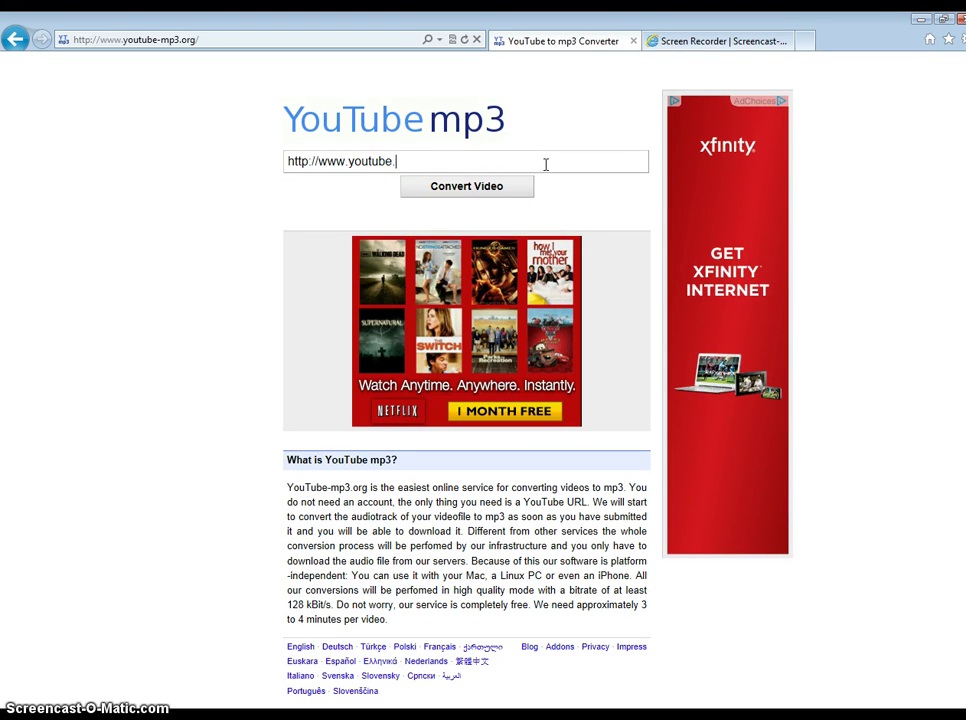
key("BackSpace")
key("BackSpace")
key("BackSpace")
key("BackSpace")
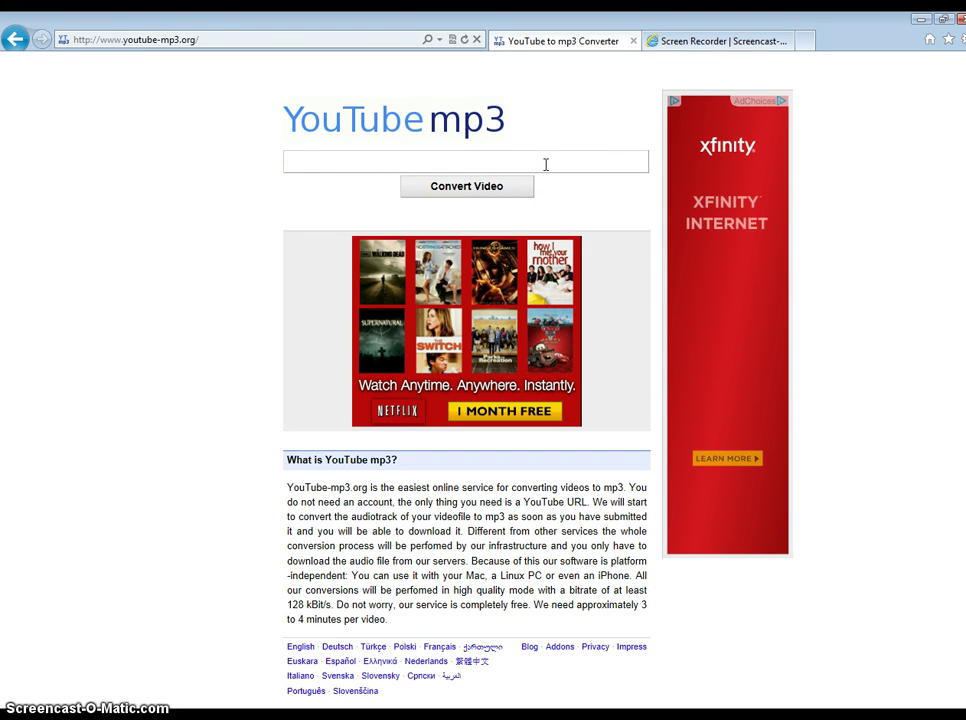
- Paste the copied Fireflies video link into the empty URL field and convert the video to mp3
left_click(556, 160)
right_click(556, 160)
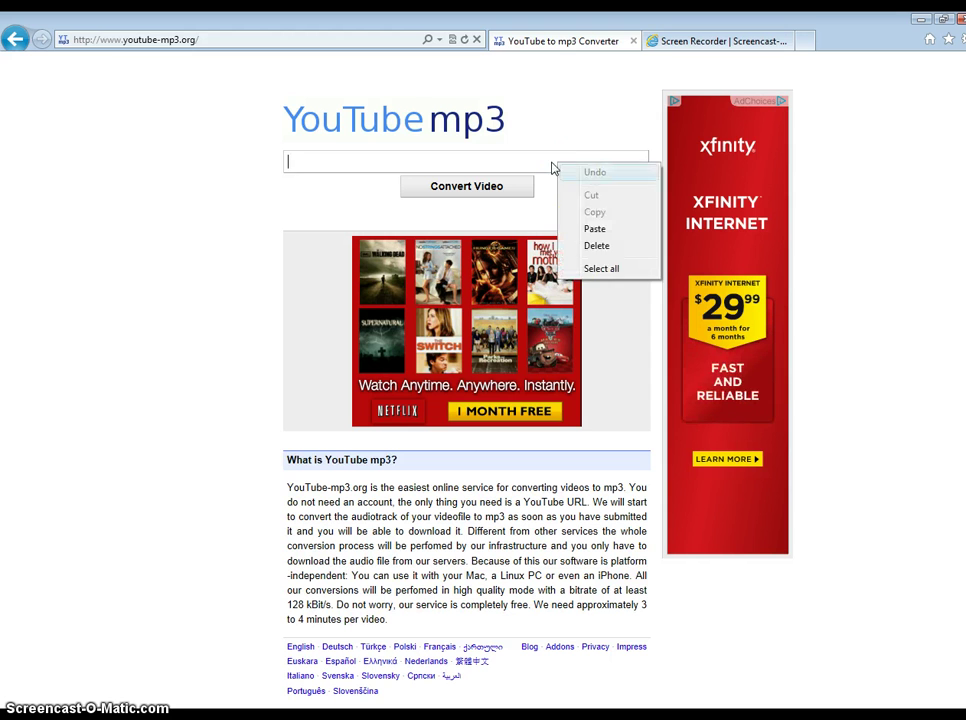
left_click(609, 233)
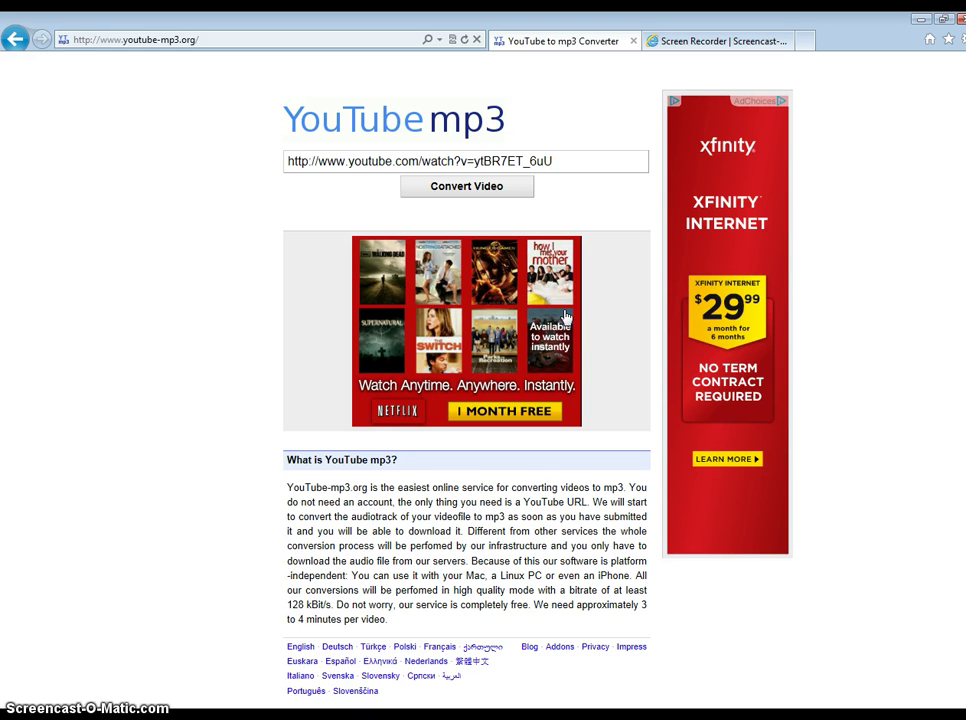
left_click(471, 192)
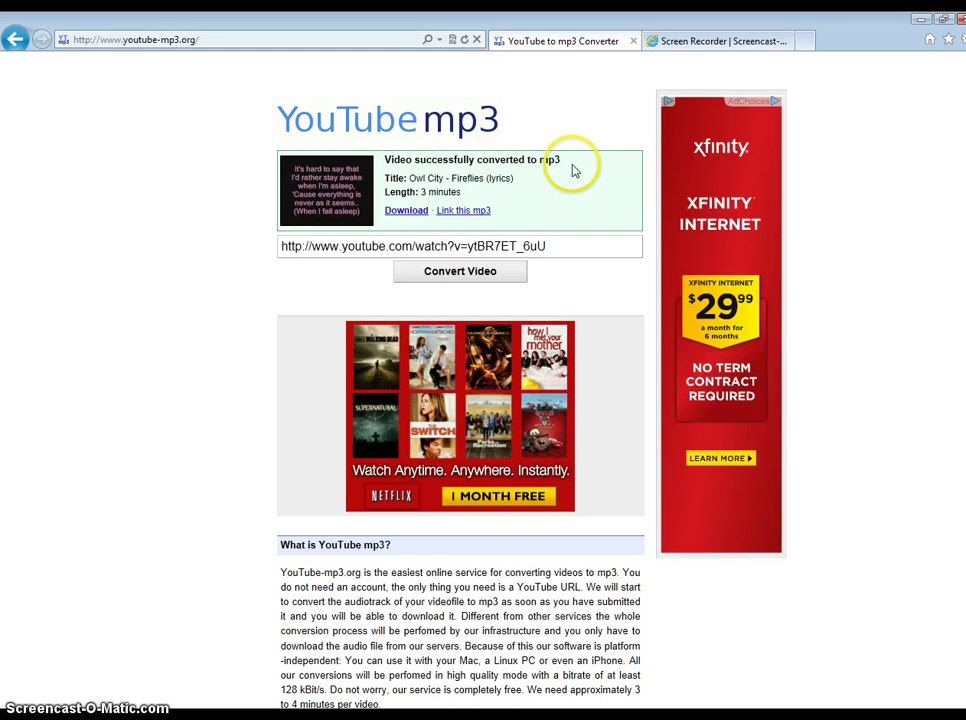
- Download the converted mp3 and save it to the Desktop as Owl City - Fireflies (lyrics) in MP3 Format Sound
left_click(422, 213)
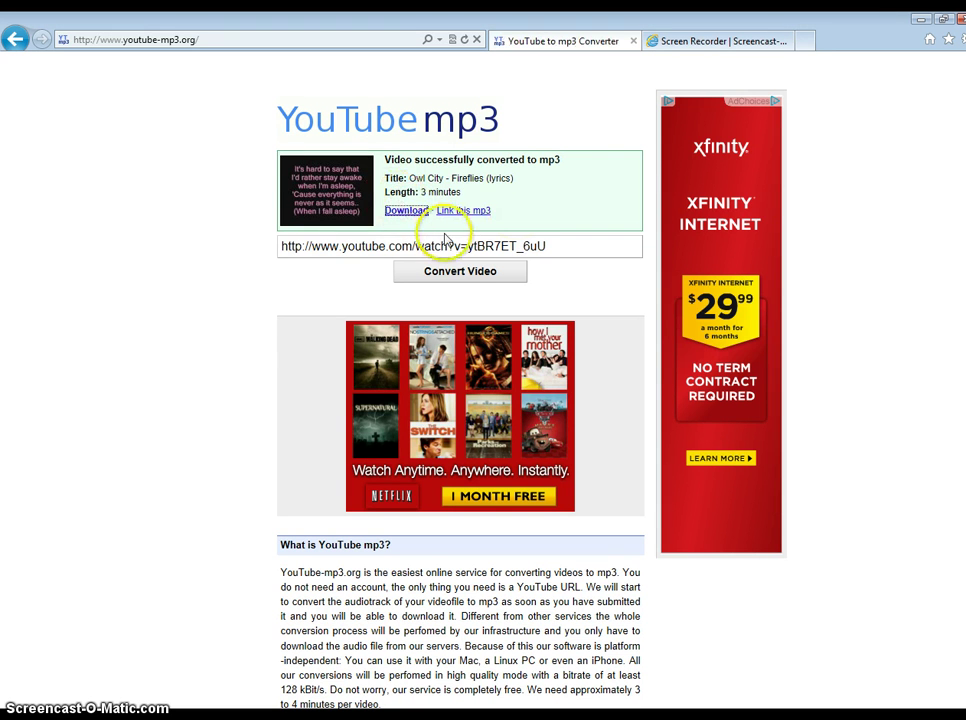
scroll(770, 490, "down", 1)
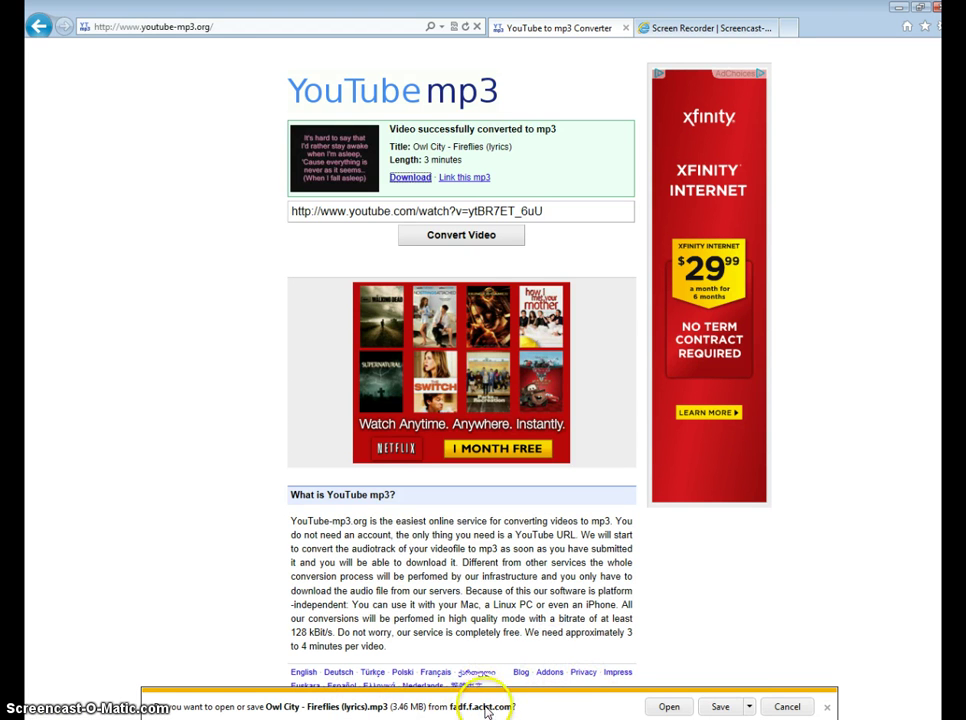
left_click(748, 707)
left_click(791, 691)
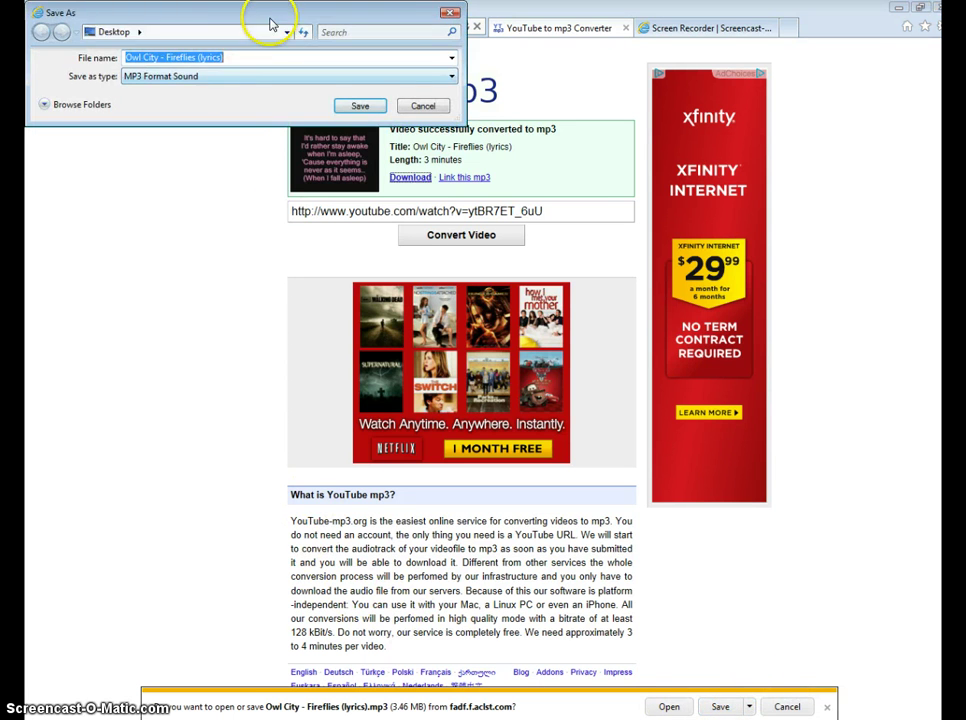
left_click(352, 110)
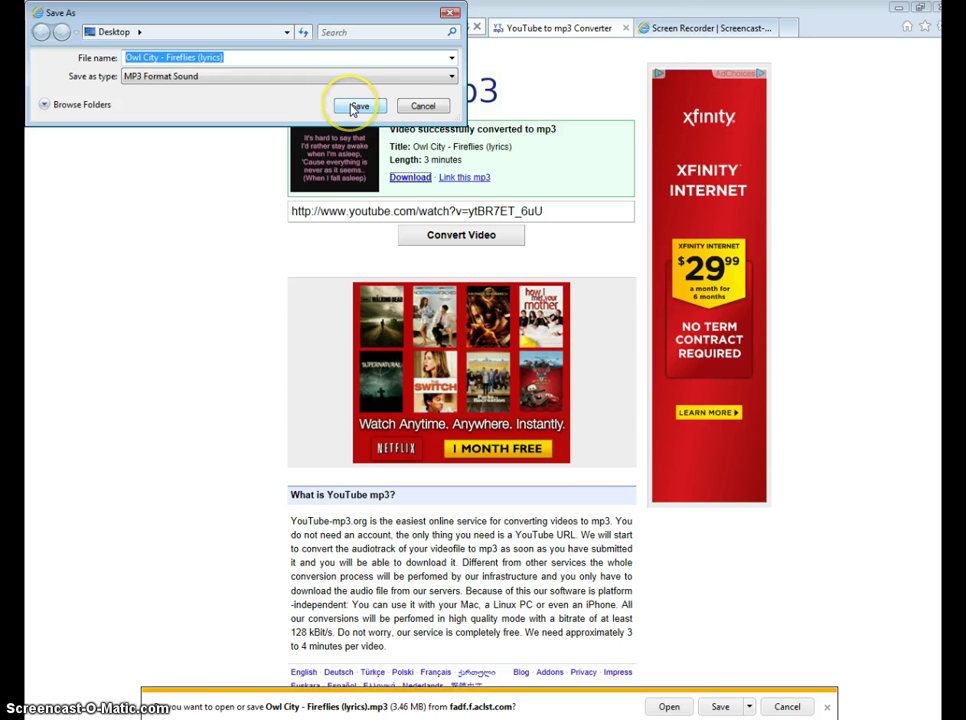
left_click(352, 108)
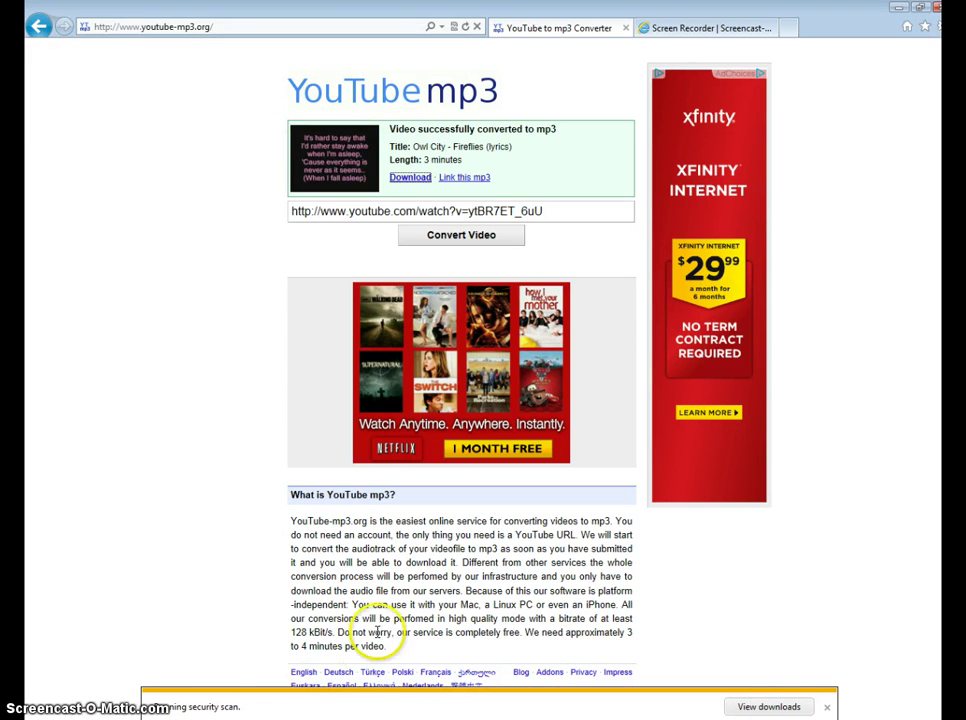
- Minimize the browser and Windows Movie Maker to check the desktop for the saved mp3, and return to Internet Explorer
left_click(897, 7)
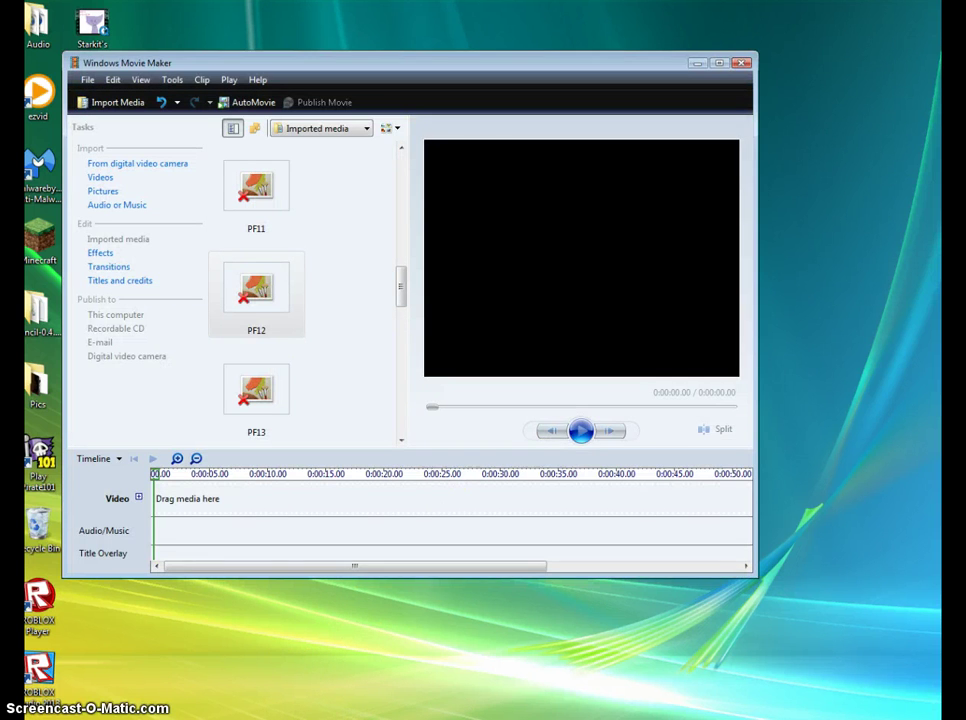
left_click(203, 716)
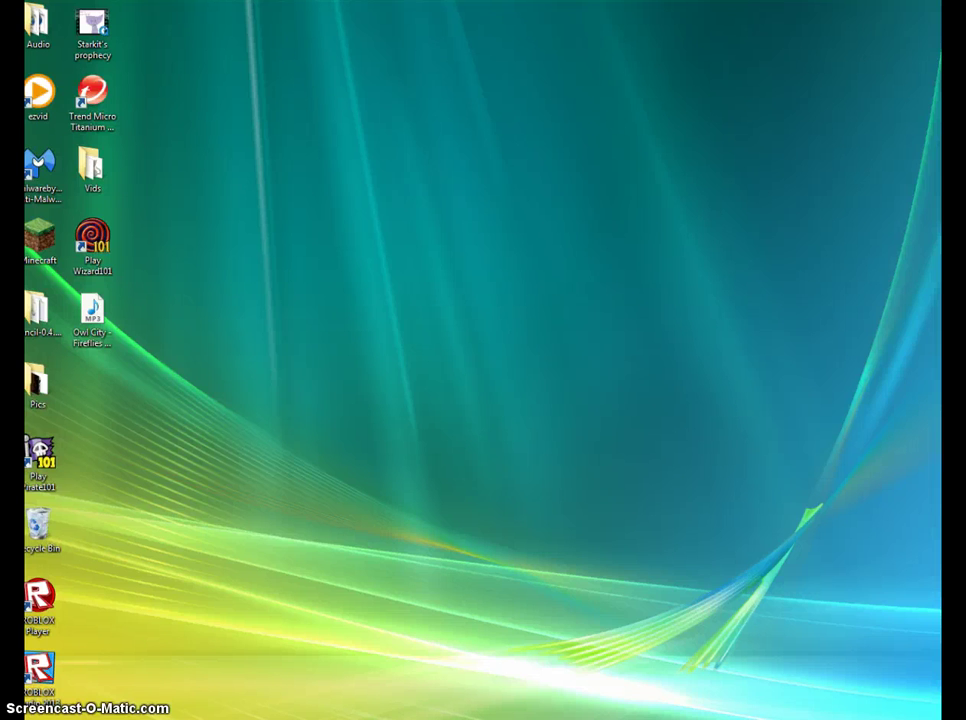
key("alt+Tab")
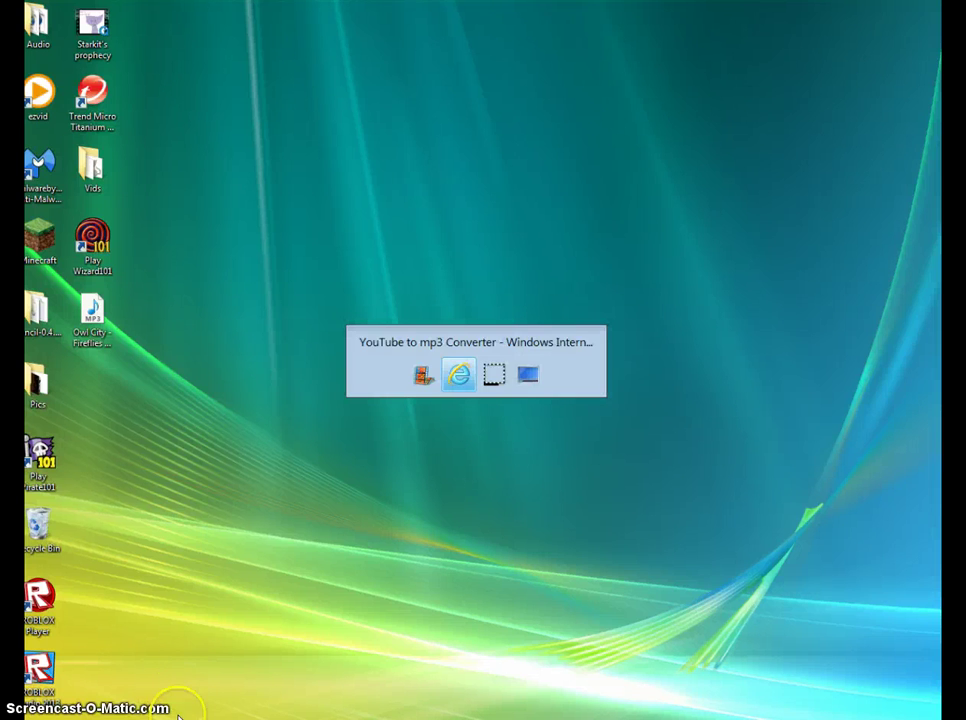
left_click(462, 378)
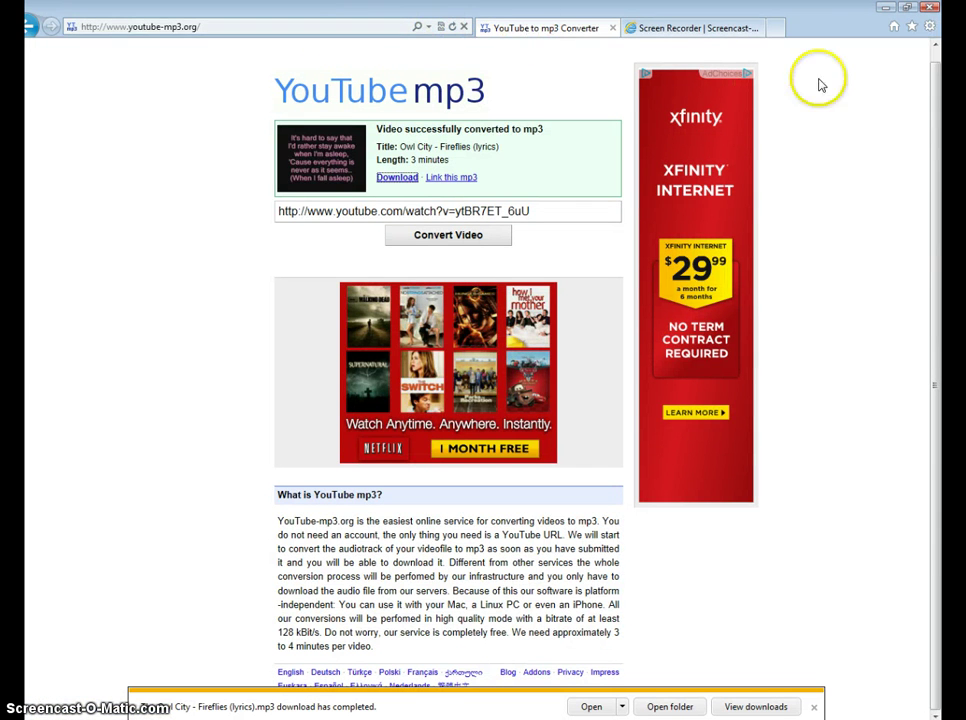
- Reopen the Owl City - Fireflies (lyrics) video from the YouTube entries in today's browsing history
left_click(911, 27)
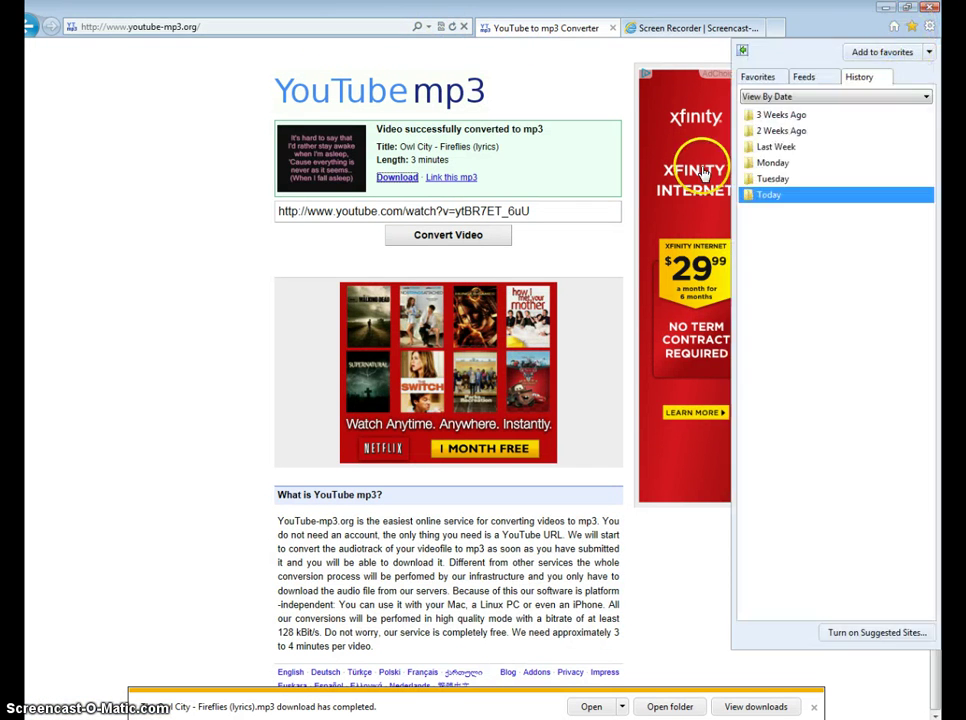
left_click(769, 194)
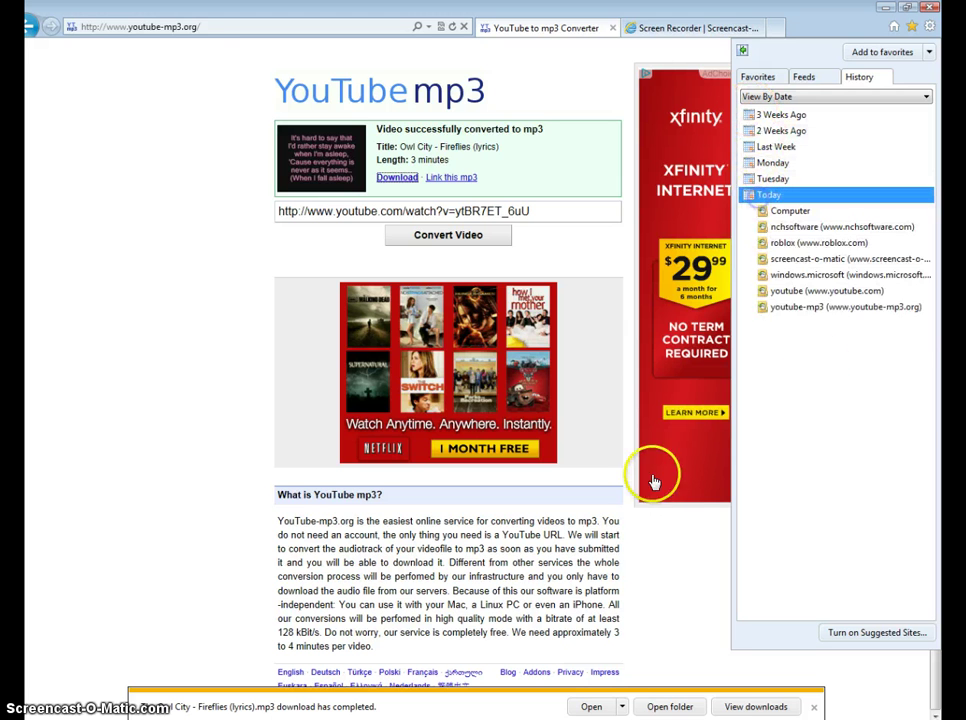
left_click(855, 291)
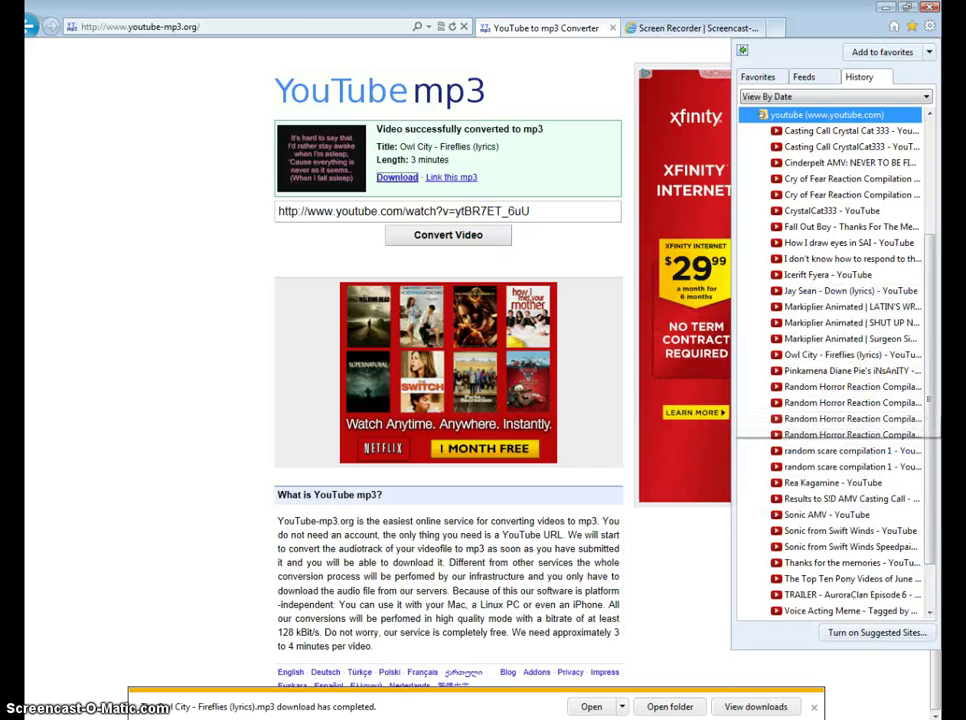
left_click_drag(923, 280, 928, 368)
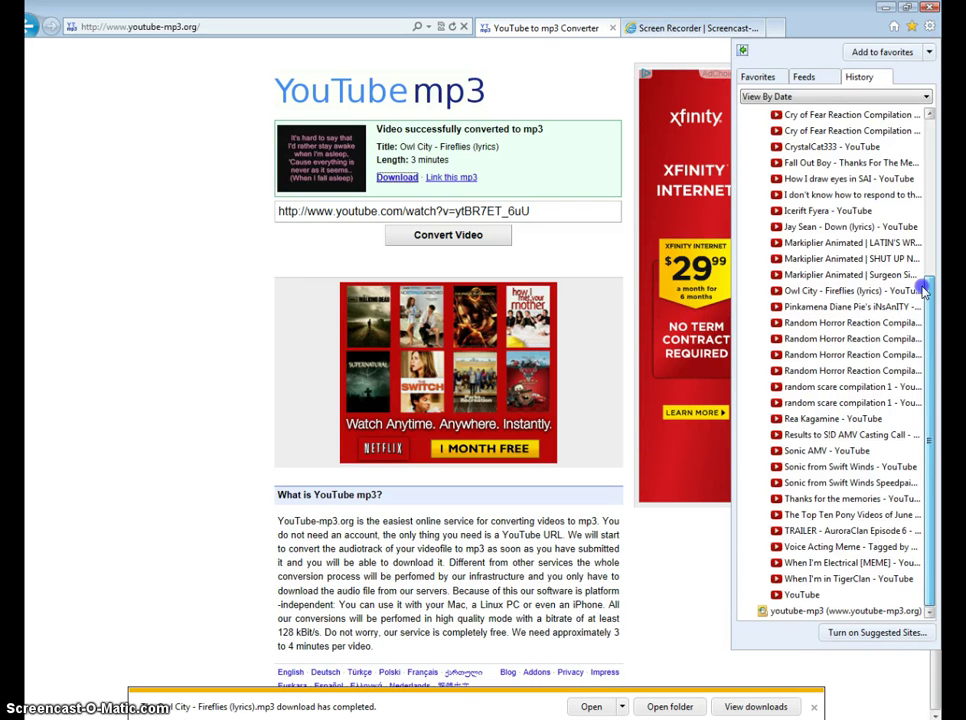
scroll(910, 200, "up", 4)
scroll(905, 216, "down", 2)
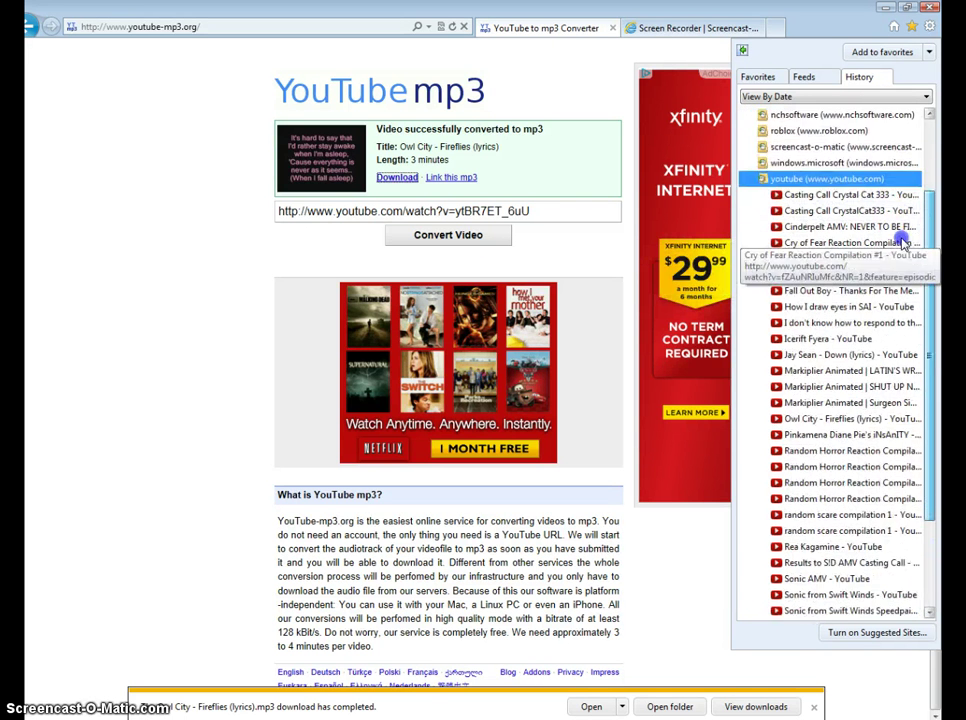
scroll(902, 242, "down", 2)
scroll(893, 283, "down", 2)
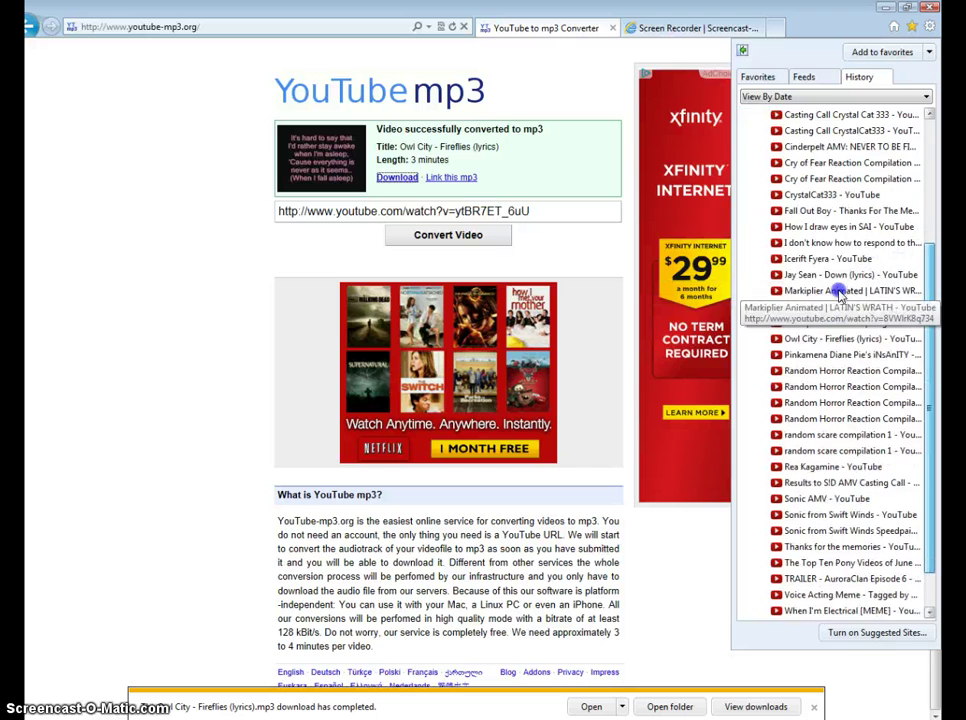
scroll(836, 466, "up", 1)
left_click(834, 362)
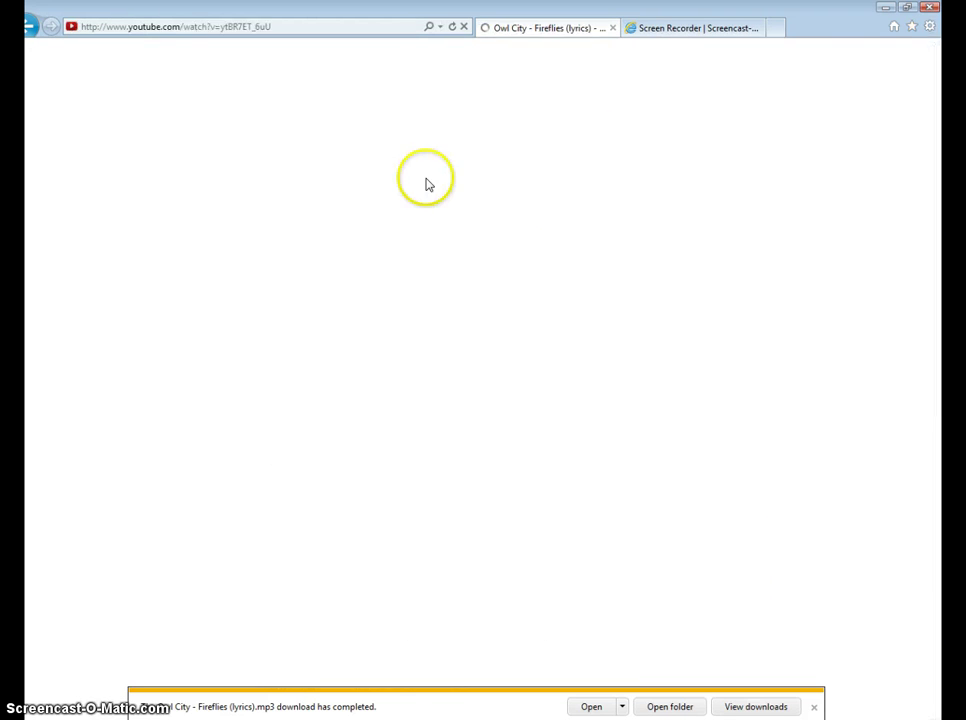
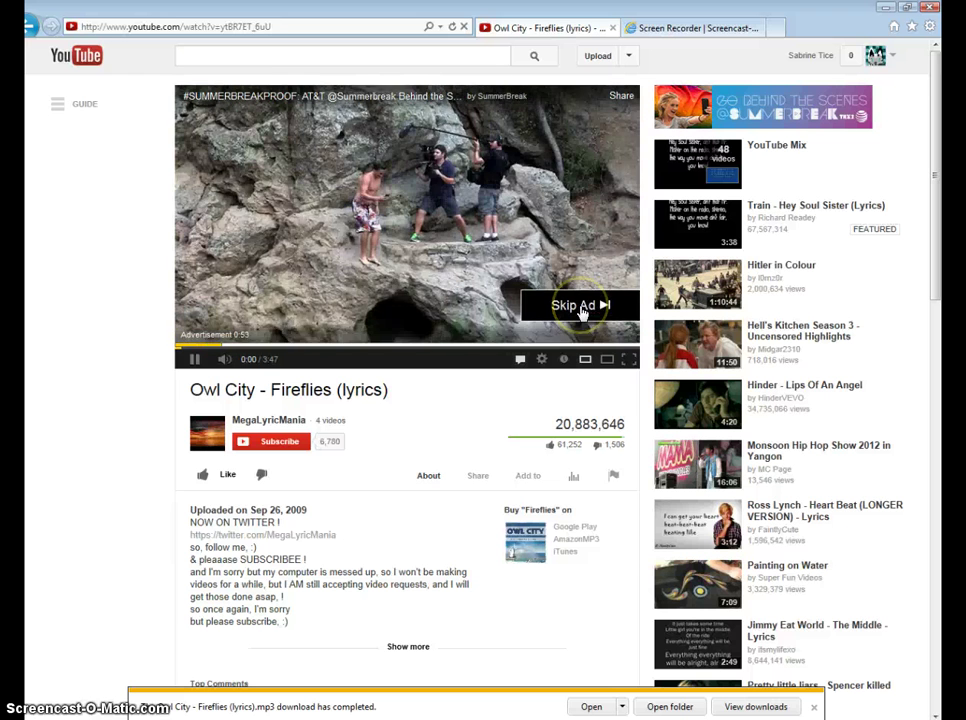
- Skip the advertisement, pause the Fireflies lyrics video and copy its video URL
left_click(581, 312)
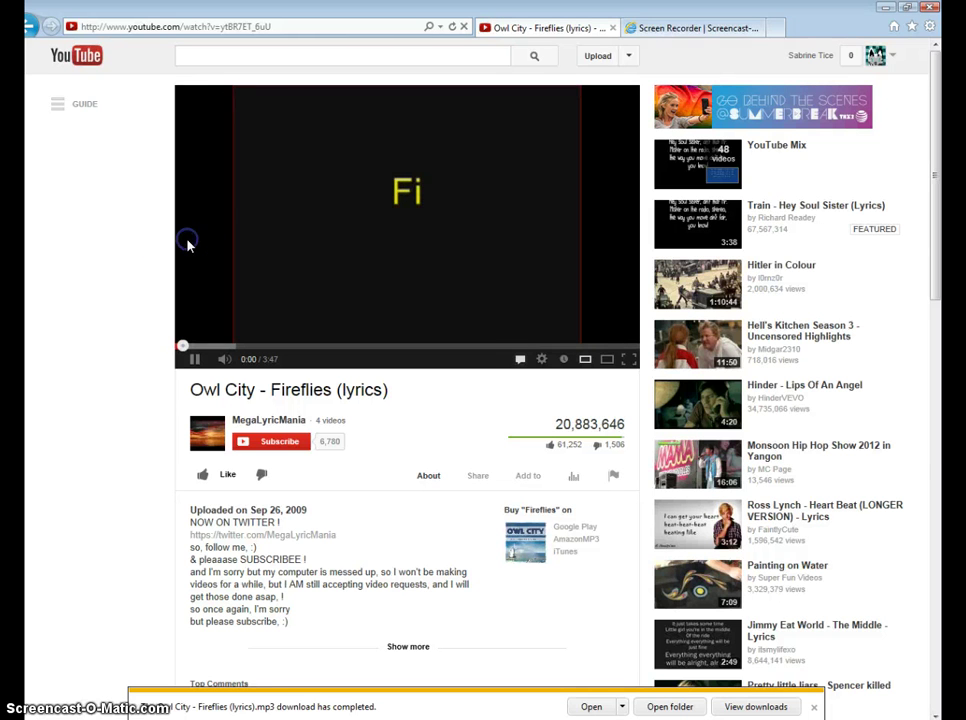
left_click(341, 164)
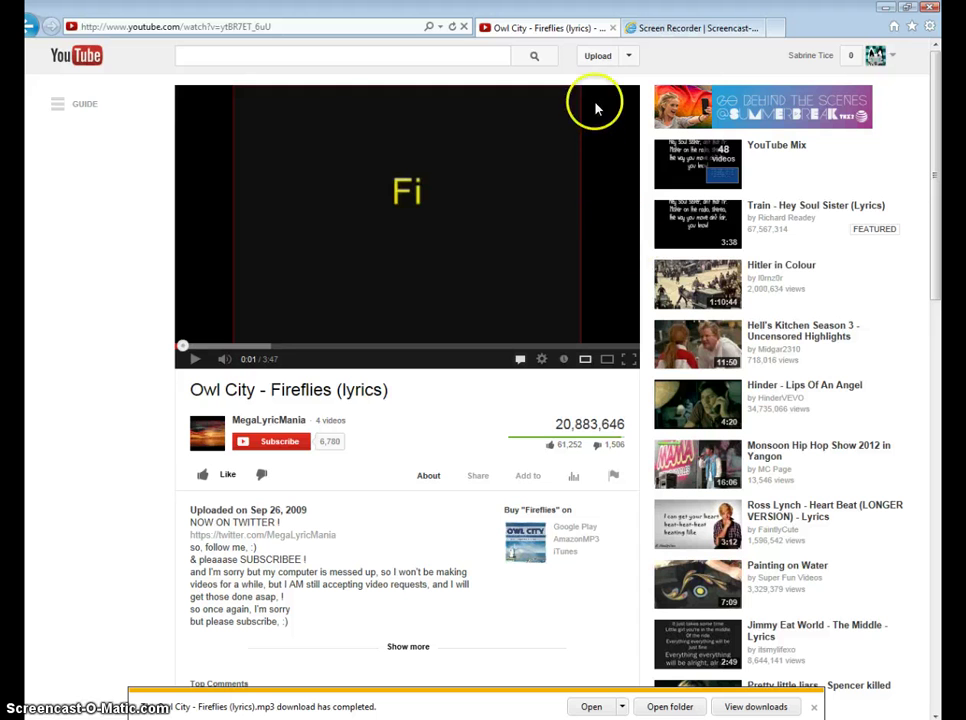
right_click(602, 172)
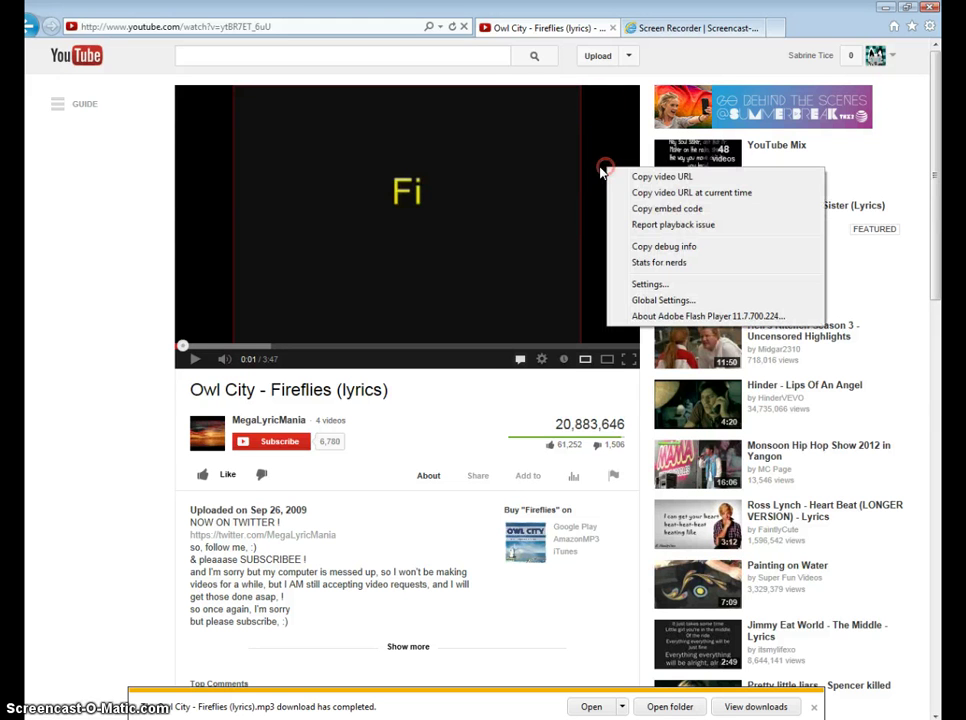
left_click(652, 178)
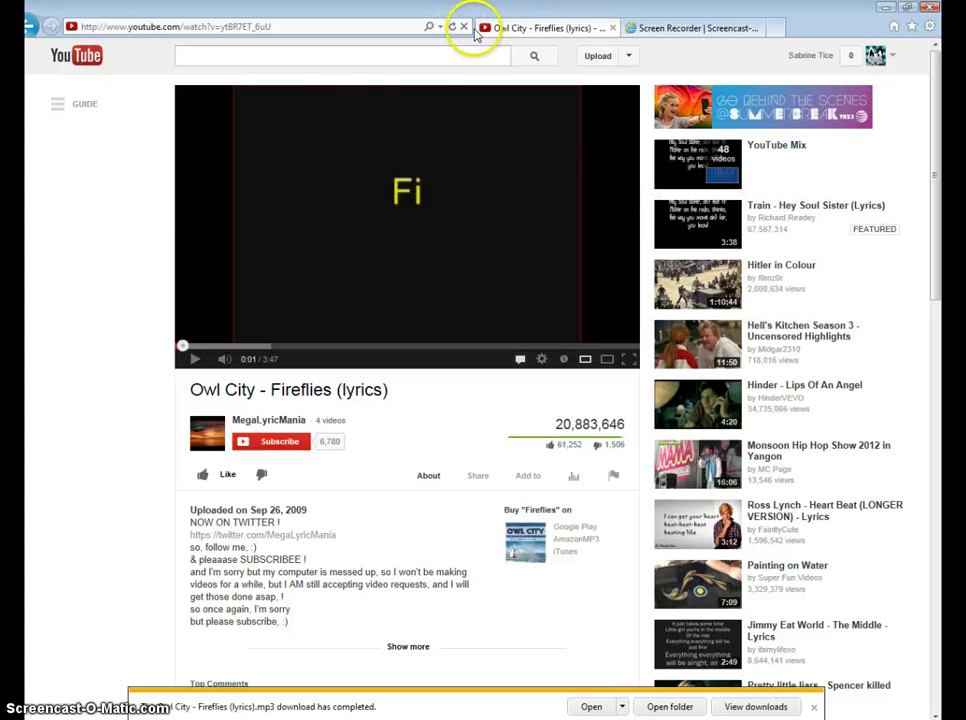
left_click(343, 57)
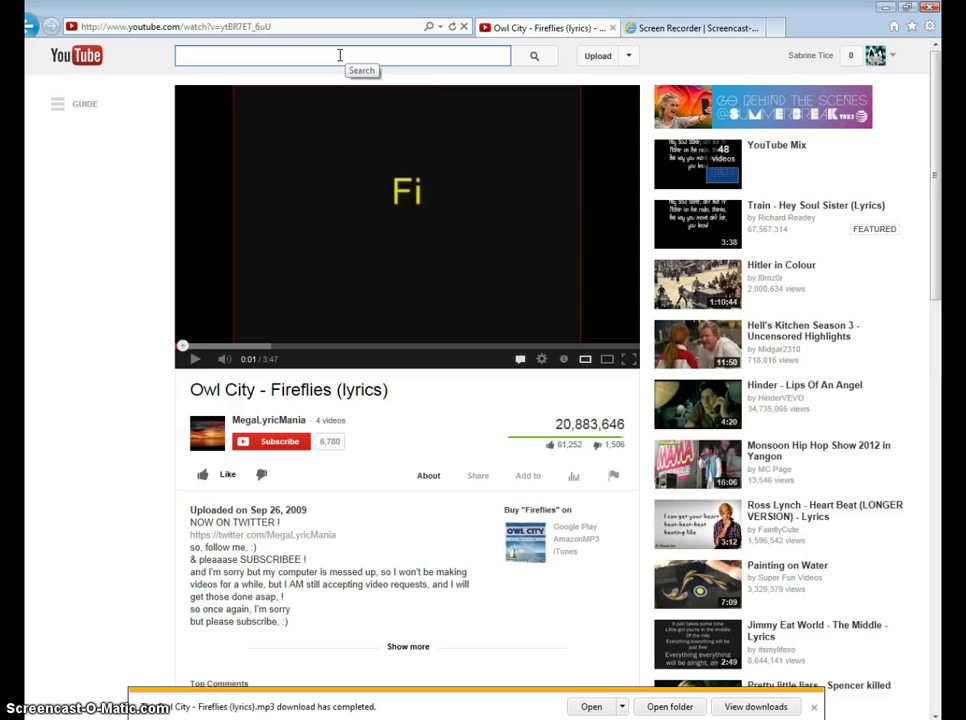
right_click(328, 47)
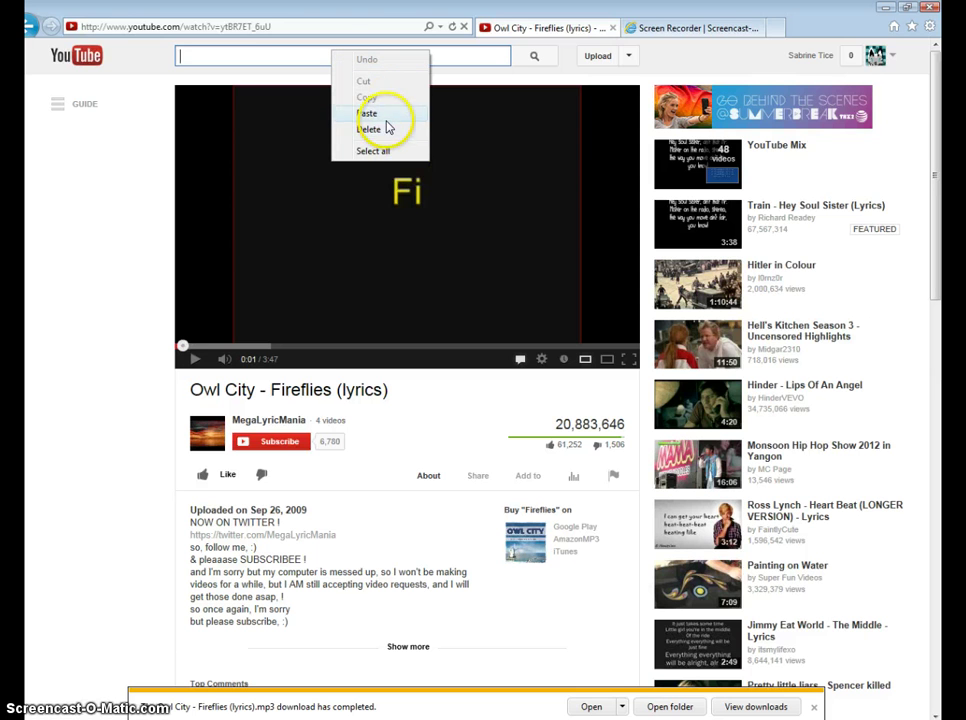
left_click(367, 113)
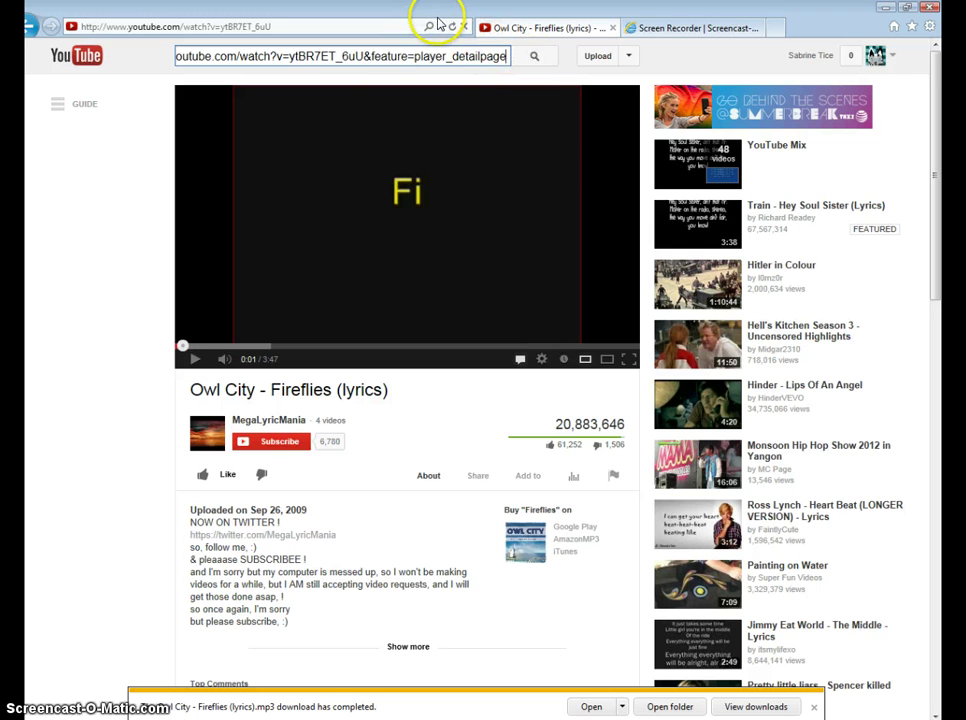
left_click(530, 55)
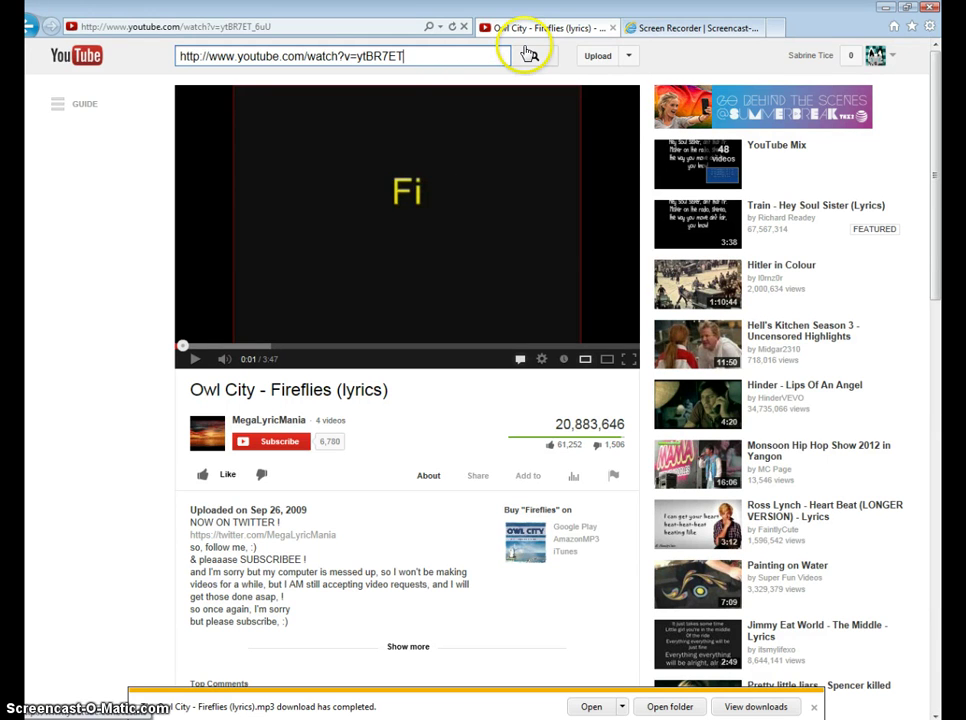
key("BackSpace")
key("BackSpace")
key("BackSpace")
key("BackSpace")
key("BackSpace")
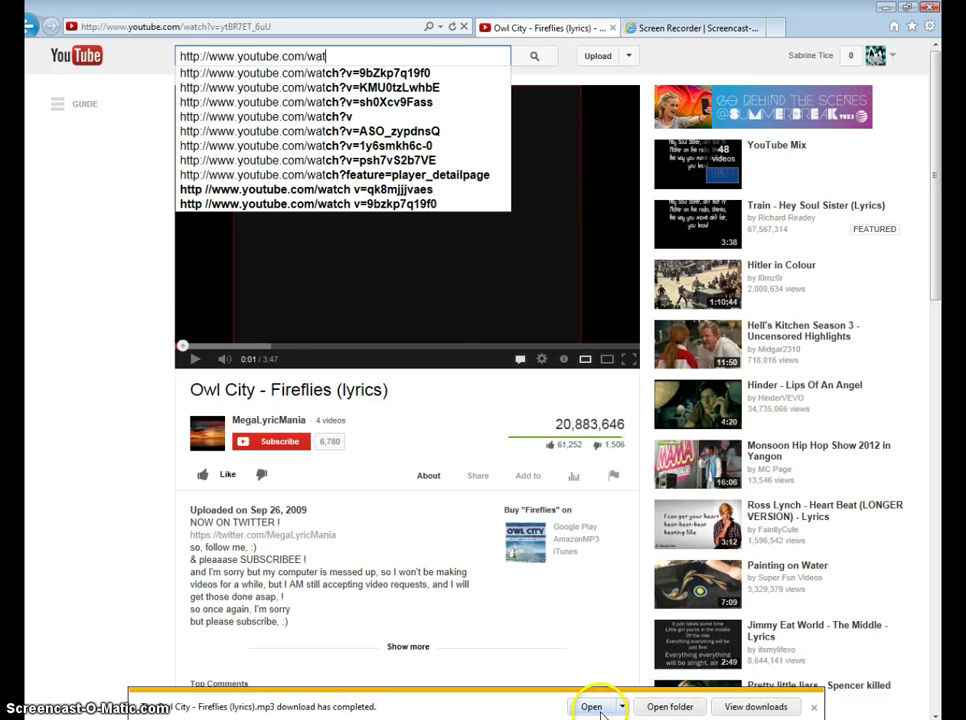
- Dismiss the download notification, switch from the browser to ezvid and play a short preview of the Sonic Speedpaint project
left_click(815, 707)
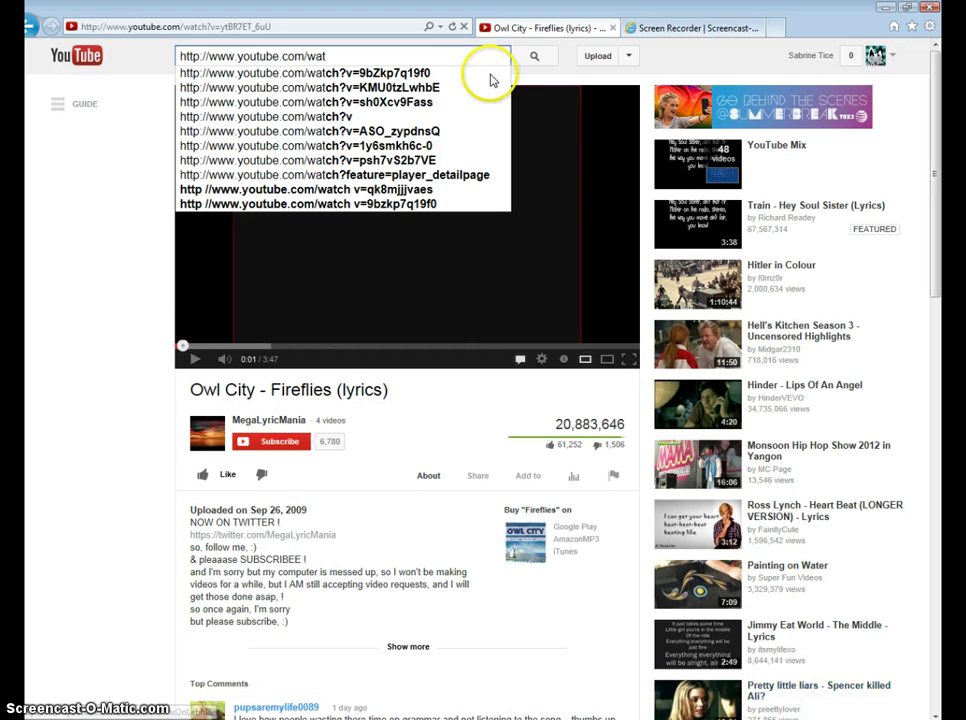
left_click(893, 8)
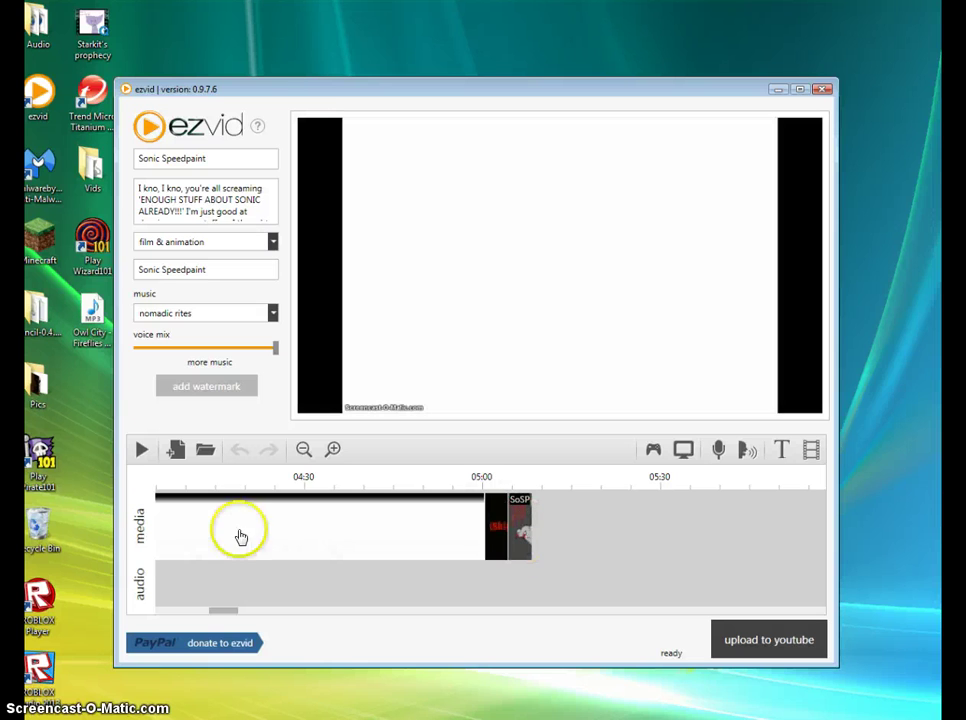
left_click(141, 451)
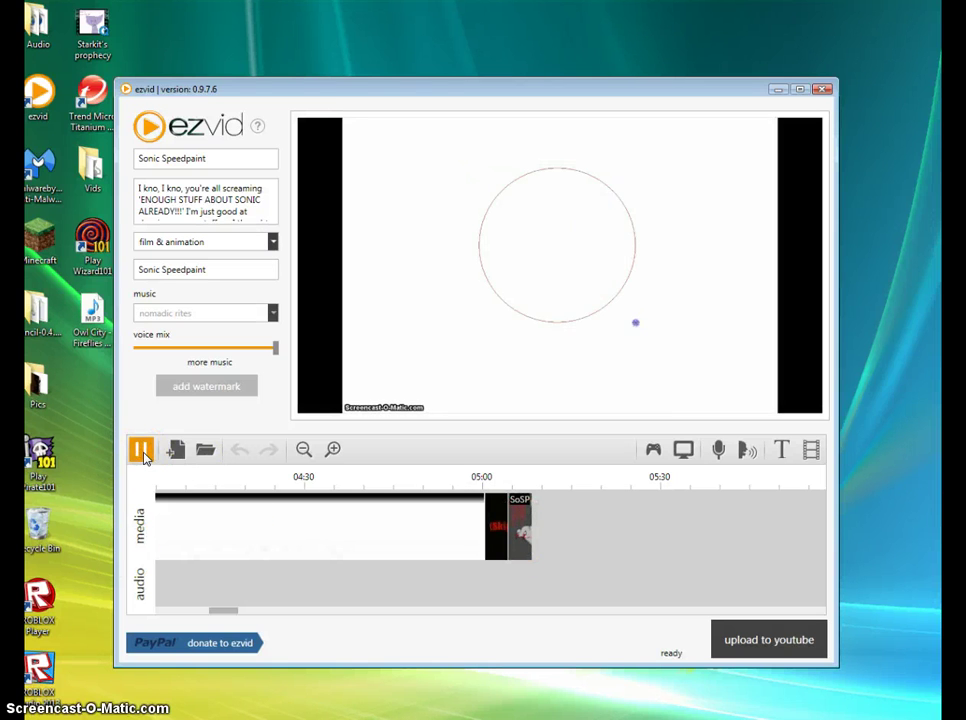
left_click(141, 451)
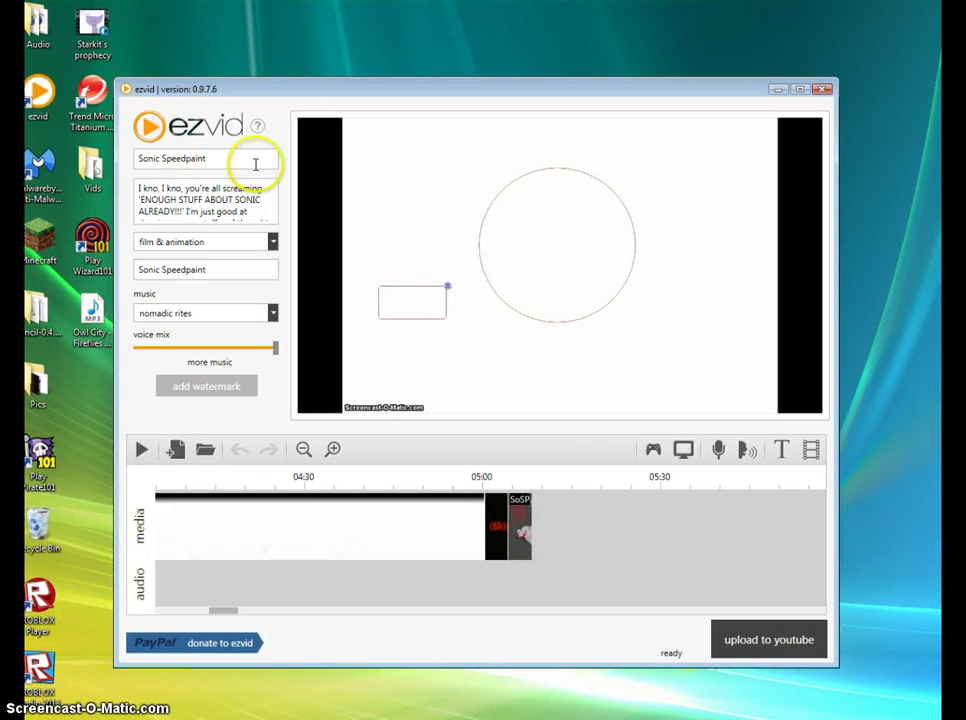
- Start a new empty ezvid project and acknowledge the saved-project notice
left_click(172, 449)
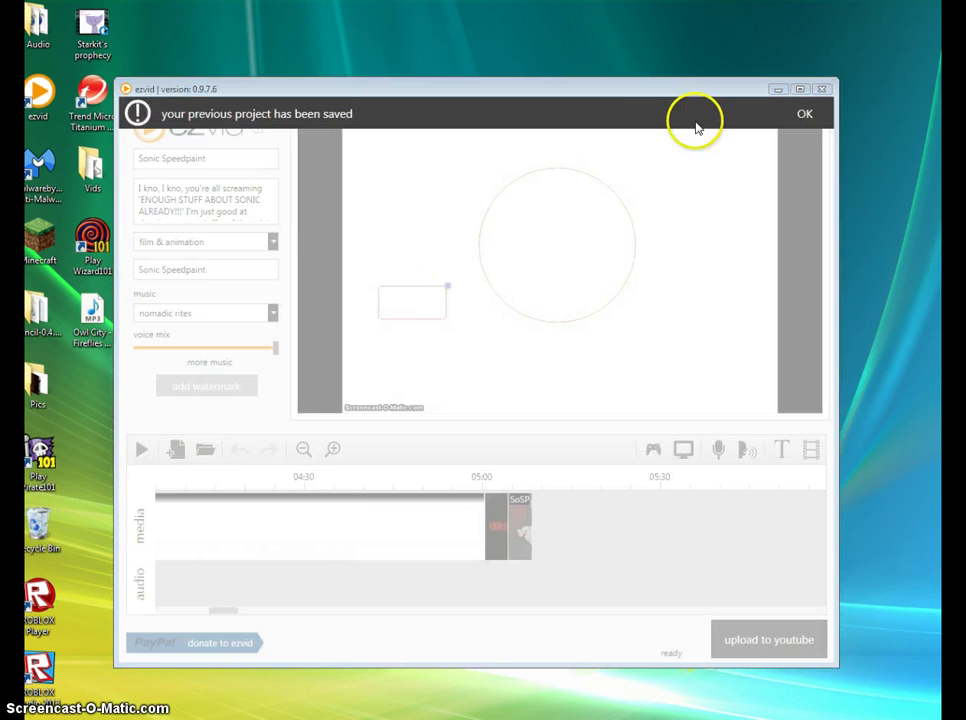
left_click(805, 114)
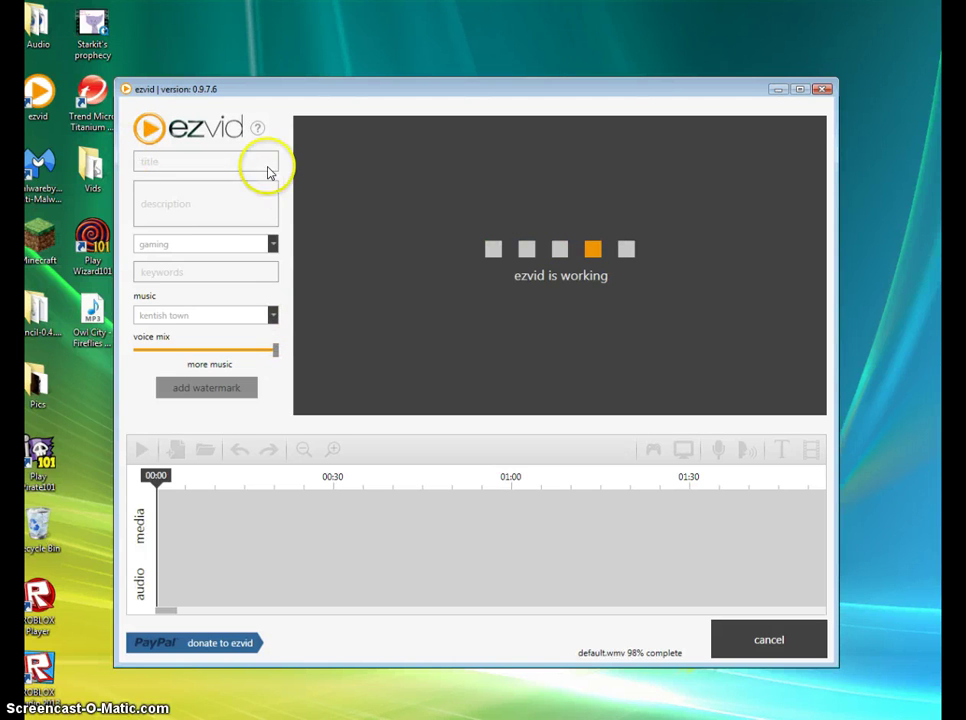
right_click(163, 525)
left_click(217, 536)
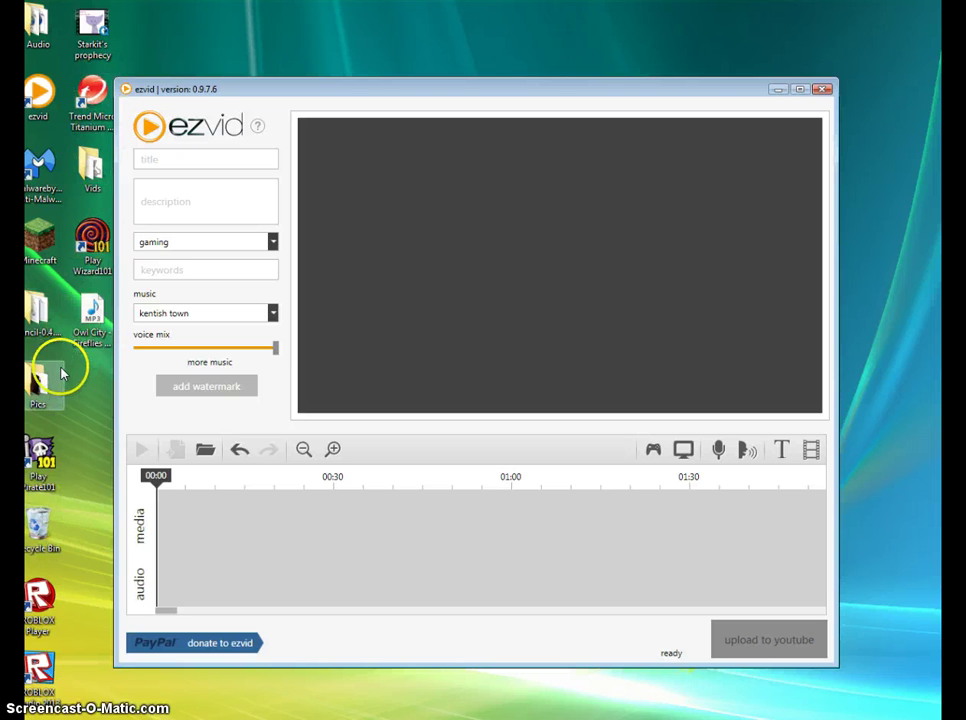
left_click(40, 392)
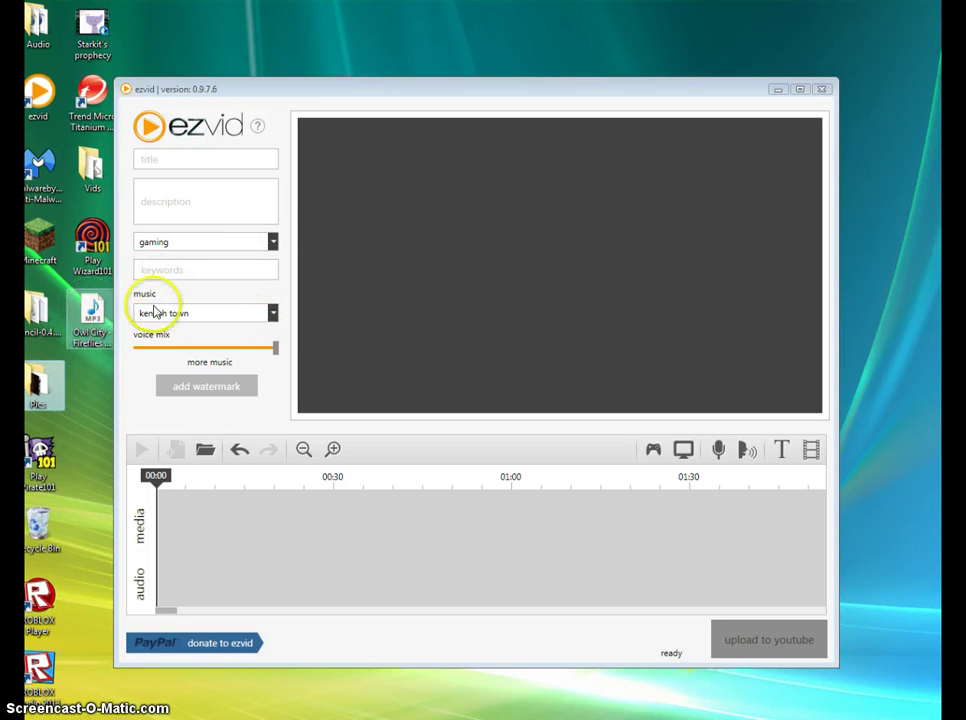
- Set the project's music to "use my own" and load the Owl City - Fireflies mp3 from the Desktop
left_click(276, 315)
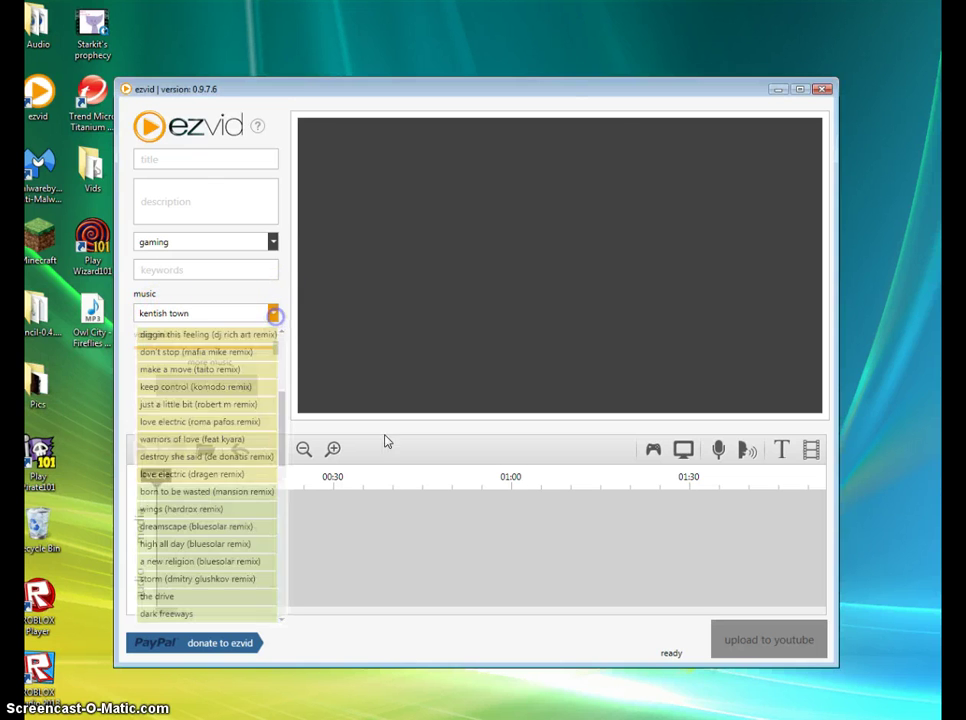
left_click_drag(282, 408, 287, 582)
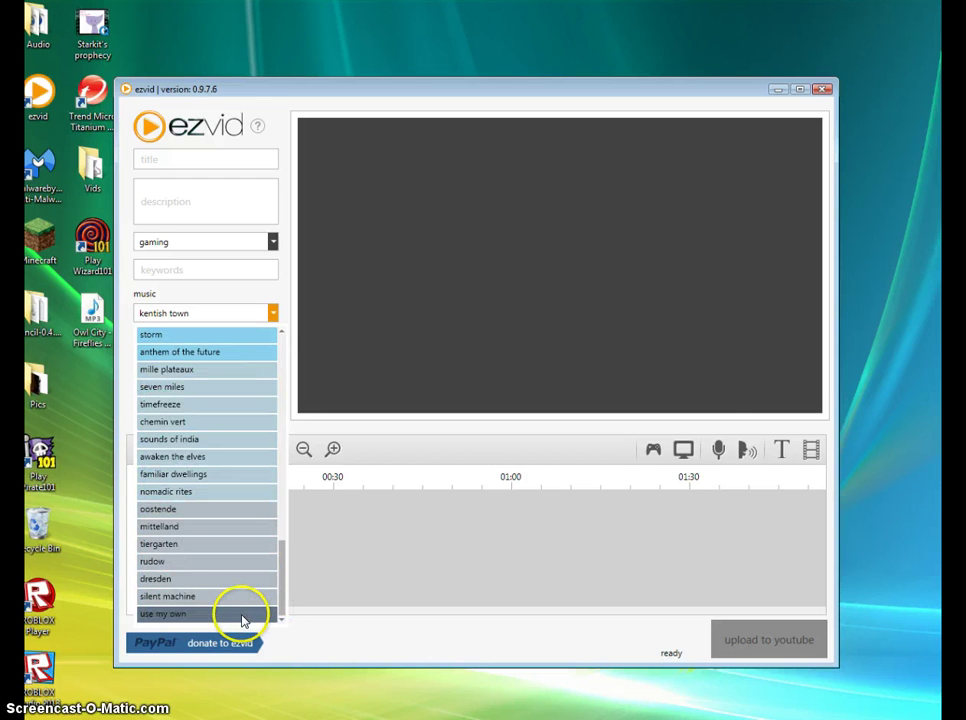
left_click(243, 616)
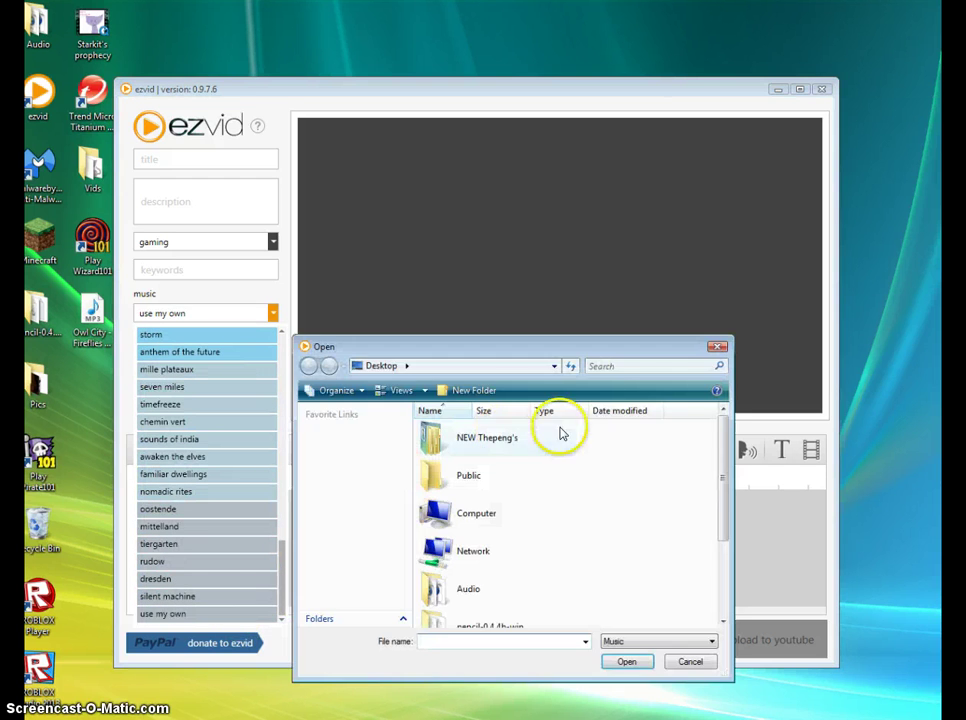
left_click_drag(722, 431, 718, 446)
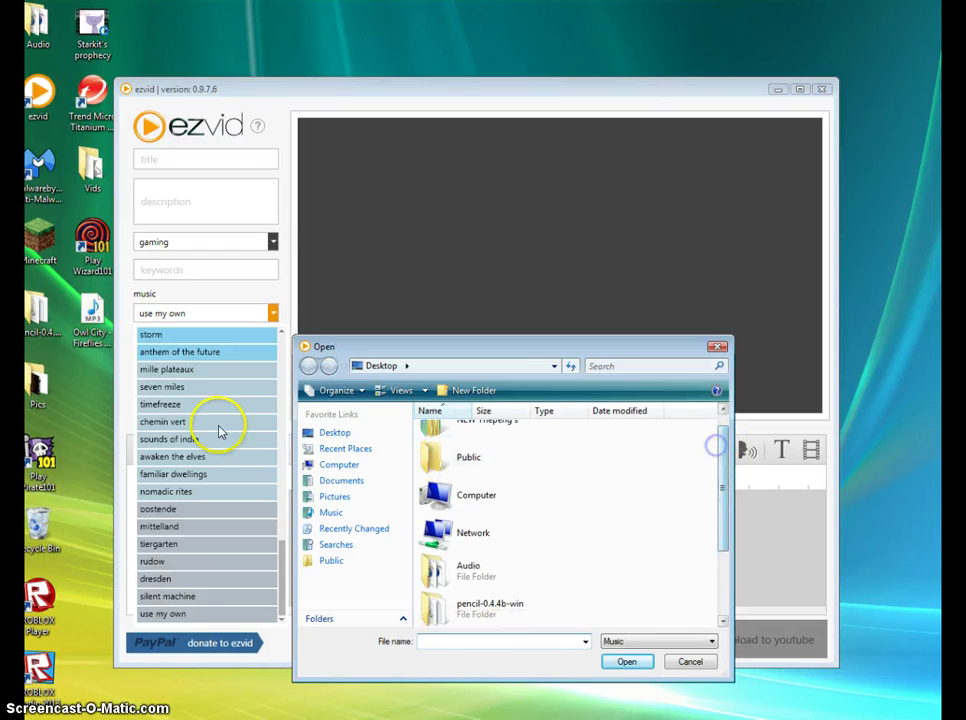
left_click(318, 435)
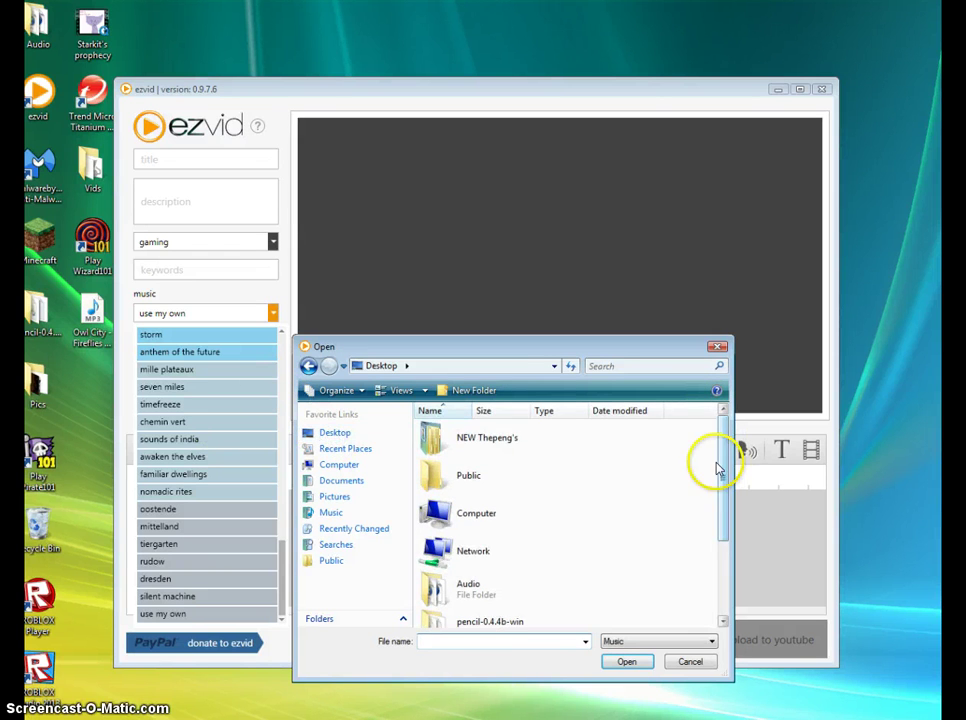
left_click_drag(718, 470, 712, 627)
left_click(486, 613)
left_click(625, 661)
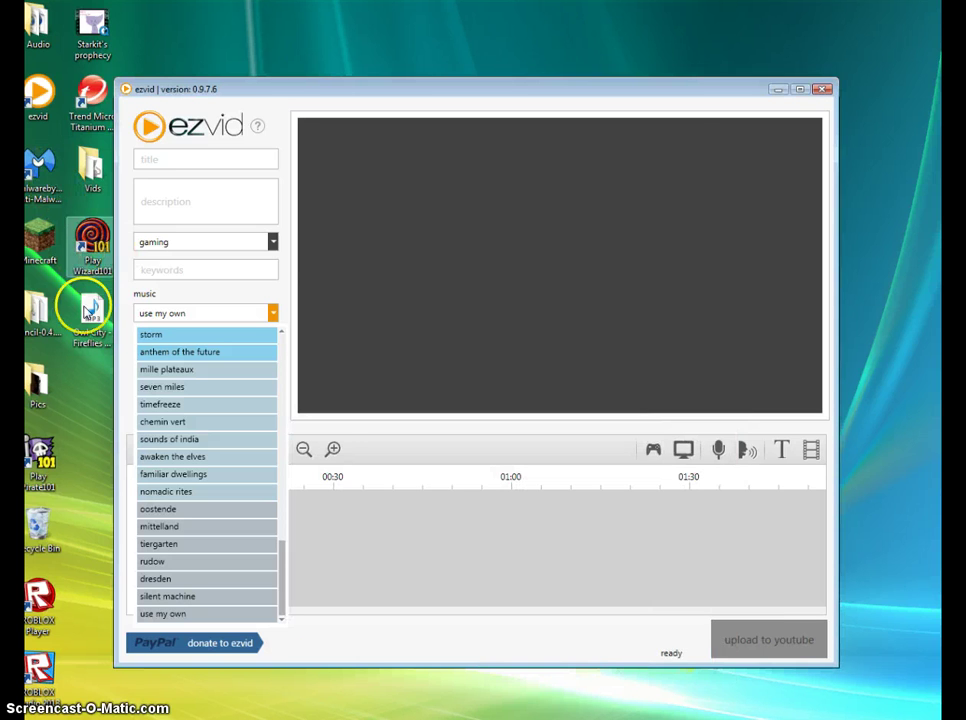
- Open the desktop Pics folder and add the Dae, Faded and Sky (Intro), Owlpaw's Destiny Drawing and PF6 images to the media timeline
double_click(42, 372)
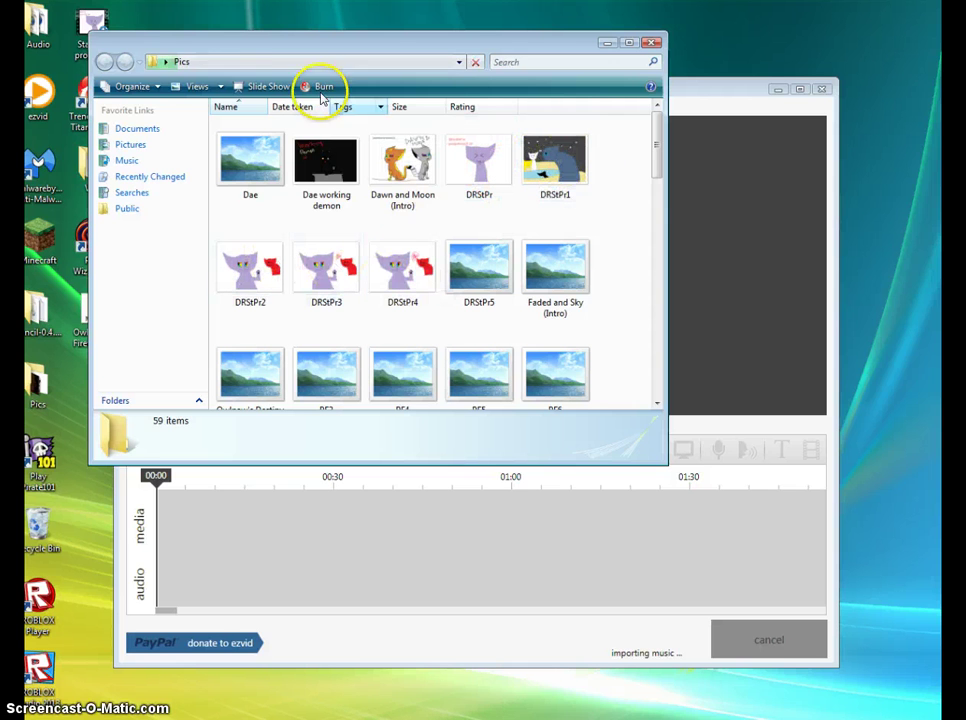
left_click_drag(253, 163, 266, 610)
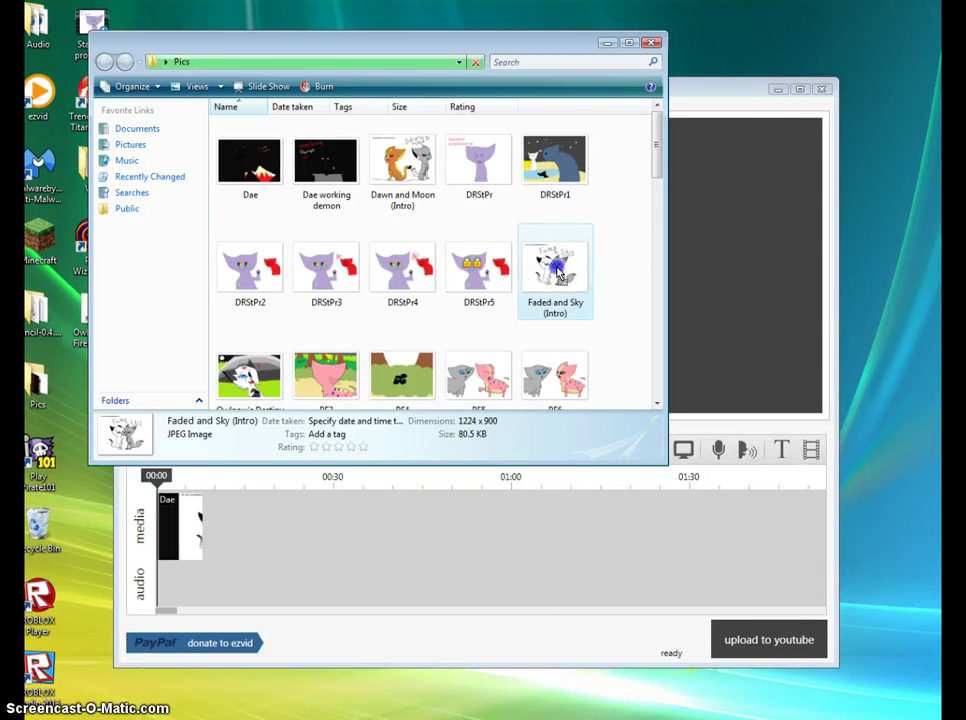
left_click_drag(558, 274, 419, 545)
left_click_drag(249, 378, 425, 548)
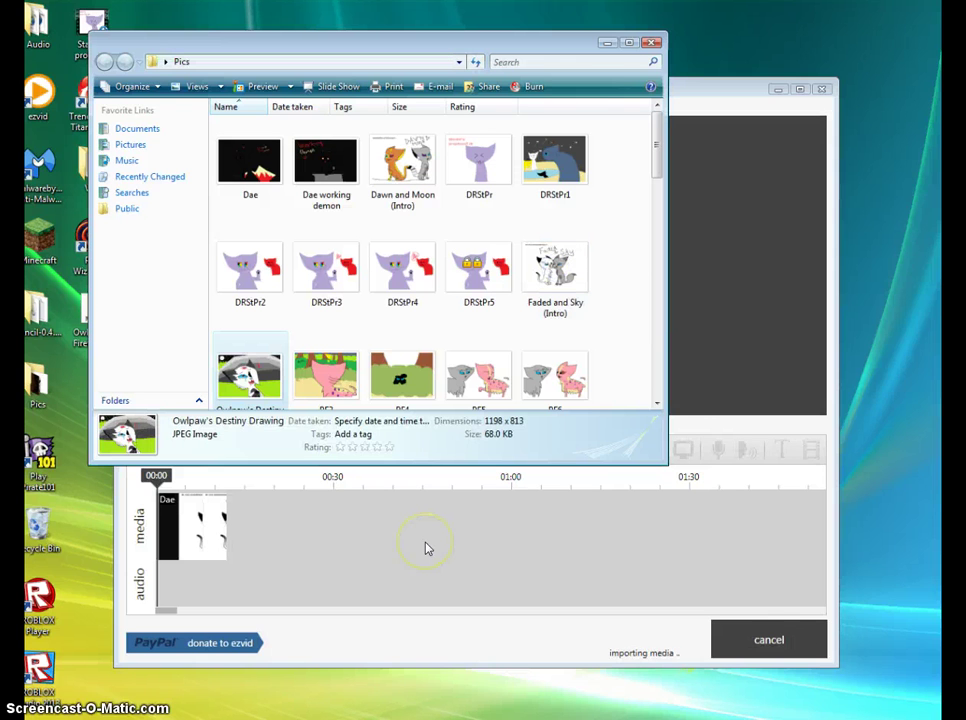
left_click_drag(554, 378, 537, 534)
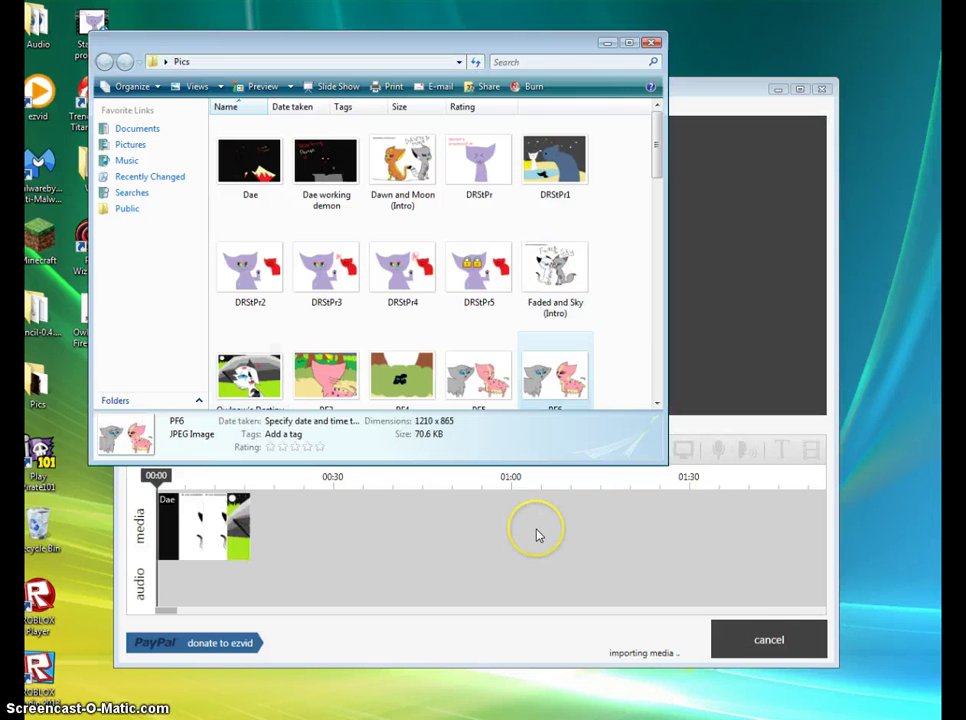
- Close the Pics folder, preview the picture timeline through to the PF6 image and close ezvid
left_click(649, 42)
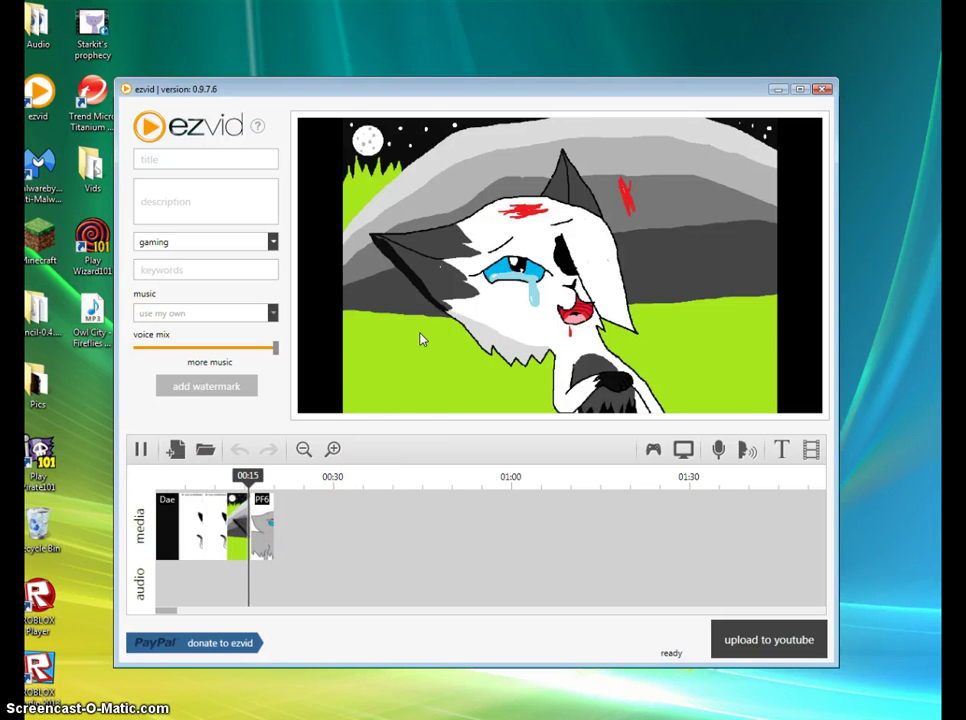
left_click(384, 367)
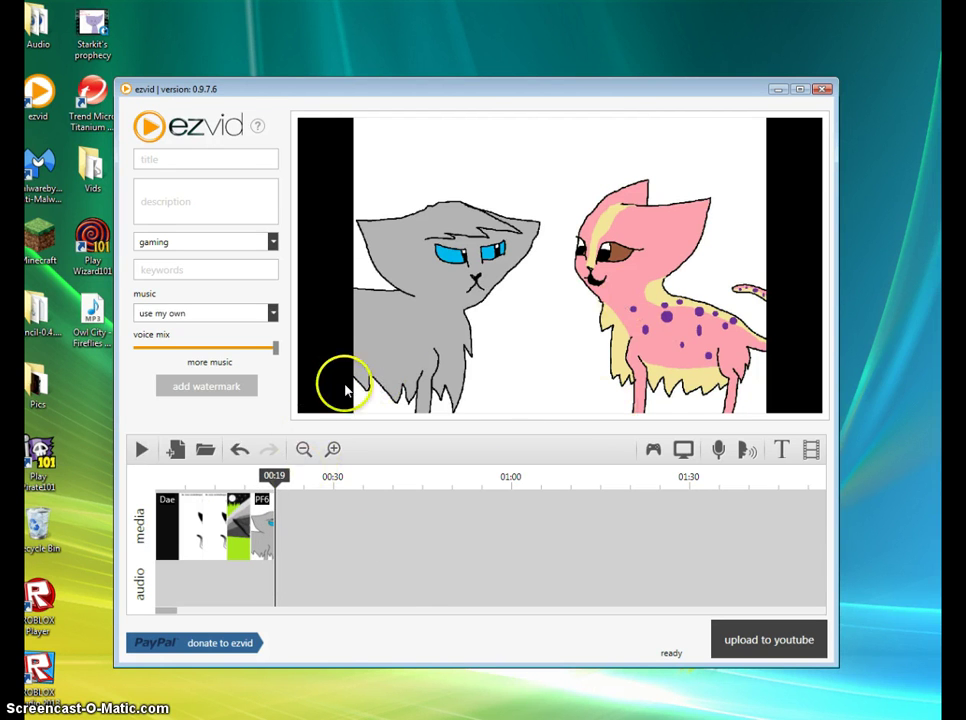
left_click(820, 91)
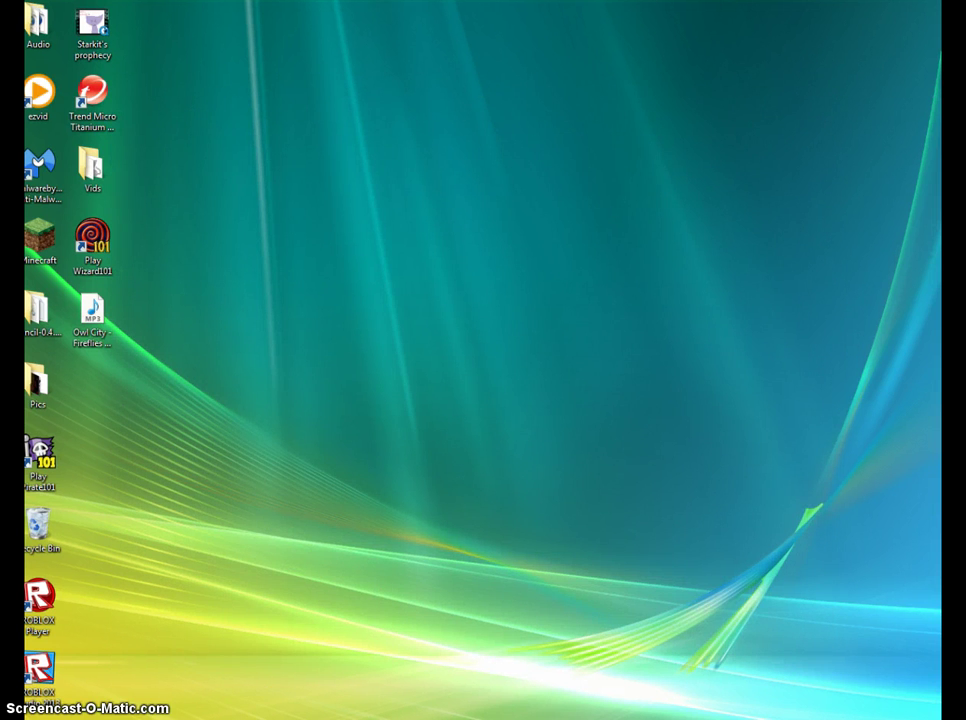
- Switch to the browser with the Owl City - Fireflies video and clear the leftover web address from the YouTube search box
left_click(241, 713)
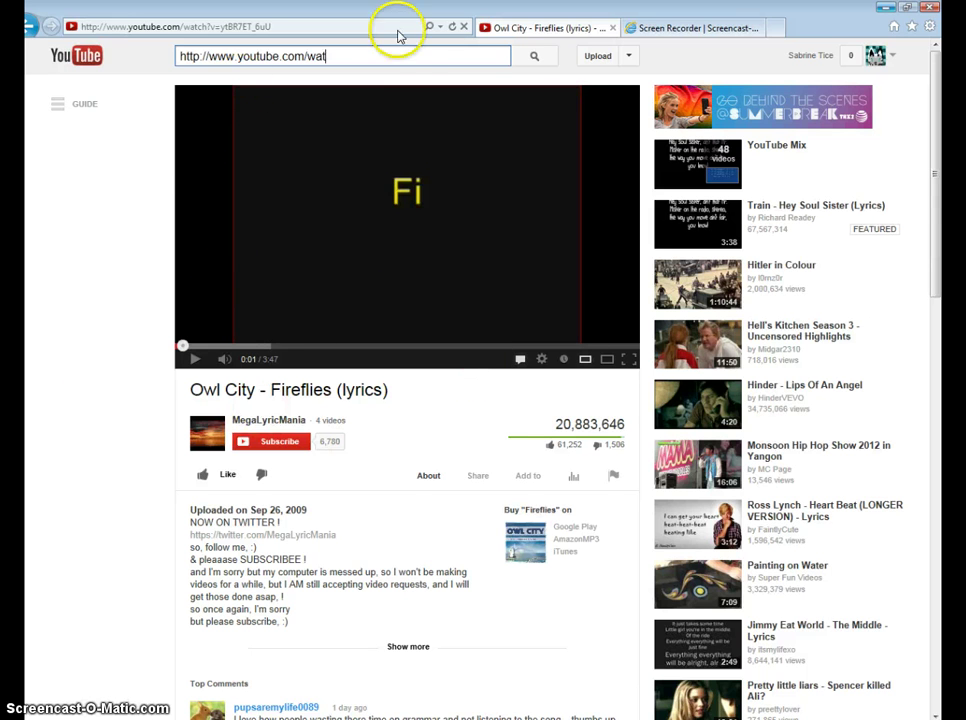
key("BackSpace")
key("BackSpace")
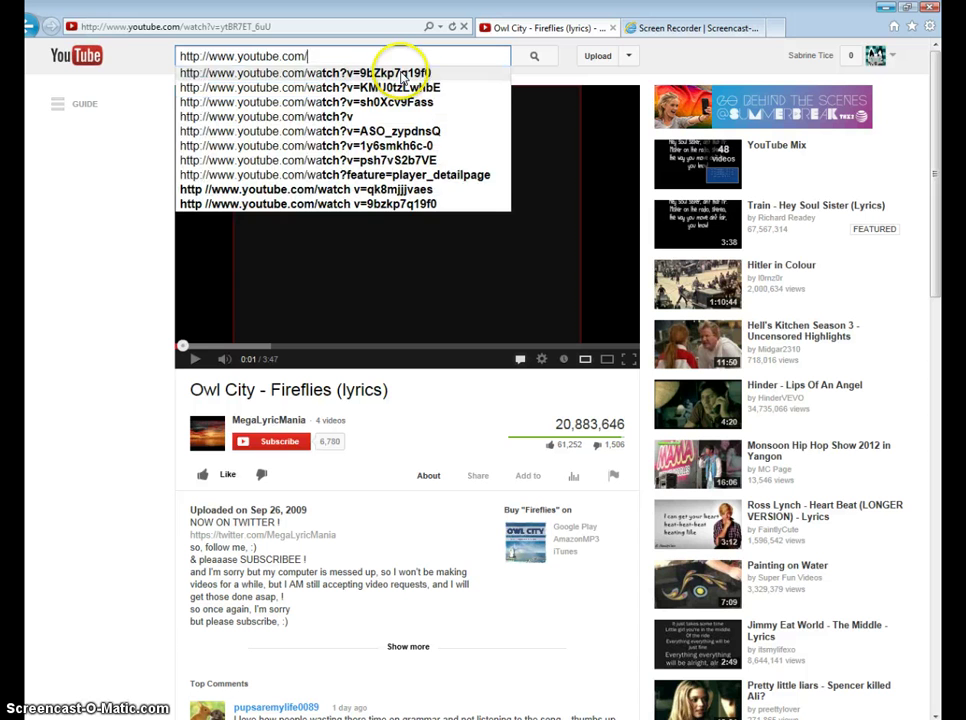
key("BackSpace")
key("BackSpace")
key("BackSpace")
key("BackSpace")
key("BackSpace")
key("BackSpace")
key("BackSpace")
key("BackSpace")
key("BackSpace")
key("BackSpace")
key("BackSpace")
key("BackSpace")
key("BackSpace")
key("BackSpace")
key("BackSpace")
key("BackSpace")
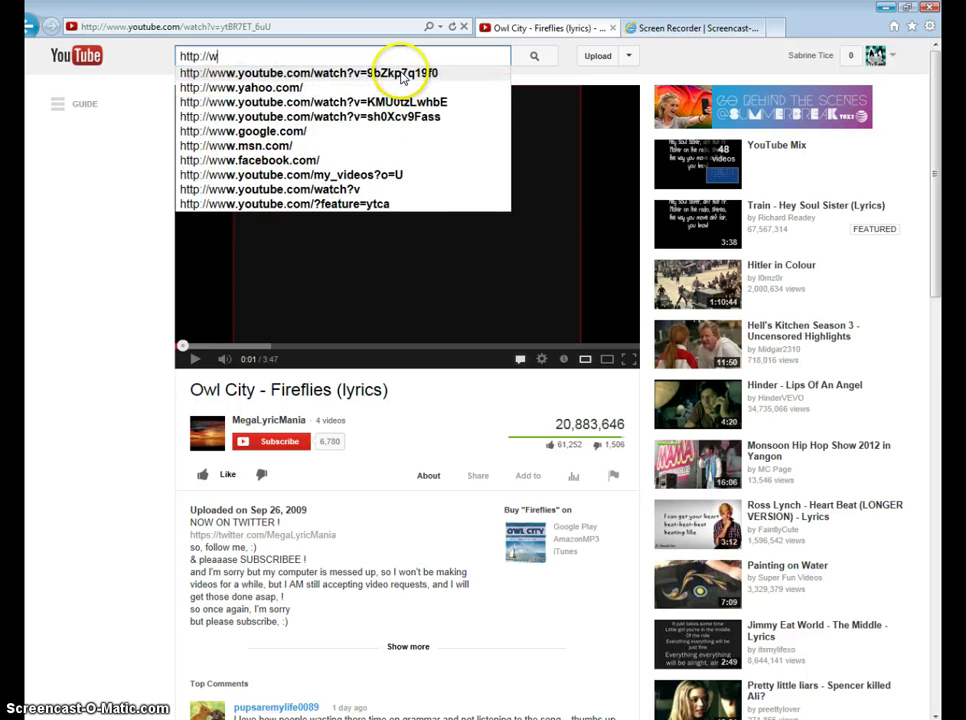
key("BackSpace")
key("BackSpace")
key("BackSpace")
key("BackSpace")
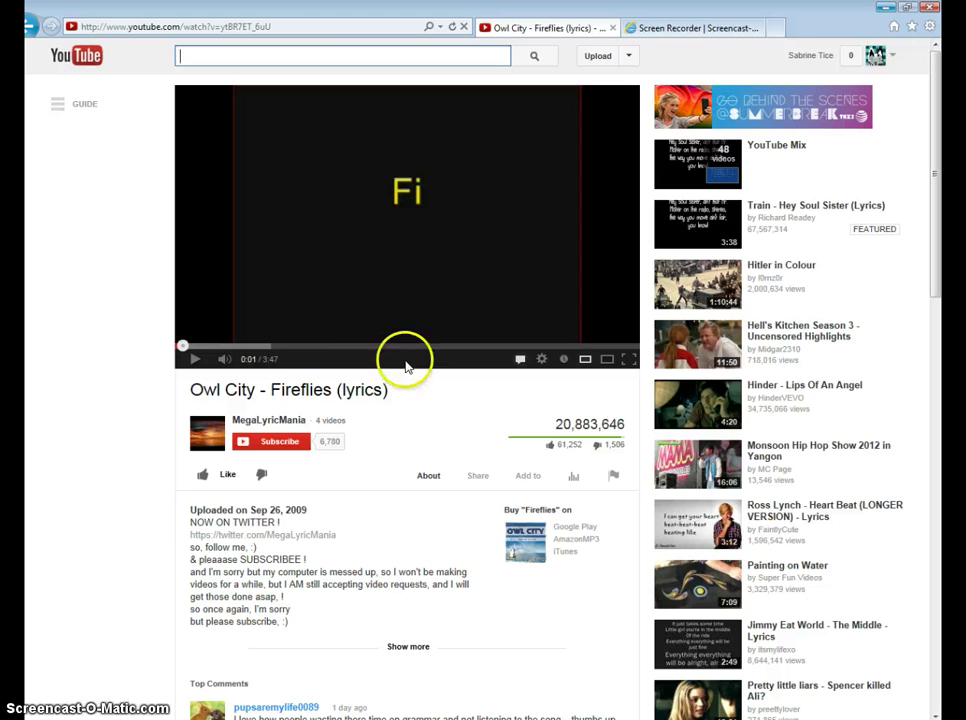
- Load the new comment under the Fireflies video and show the comment that the "*job" reply answers
scroll(480, 590, "down", 4)
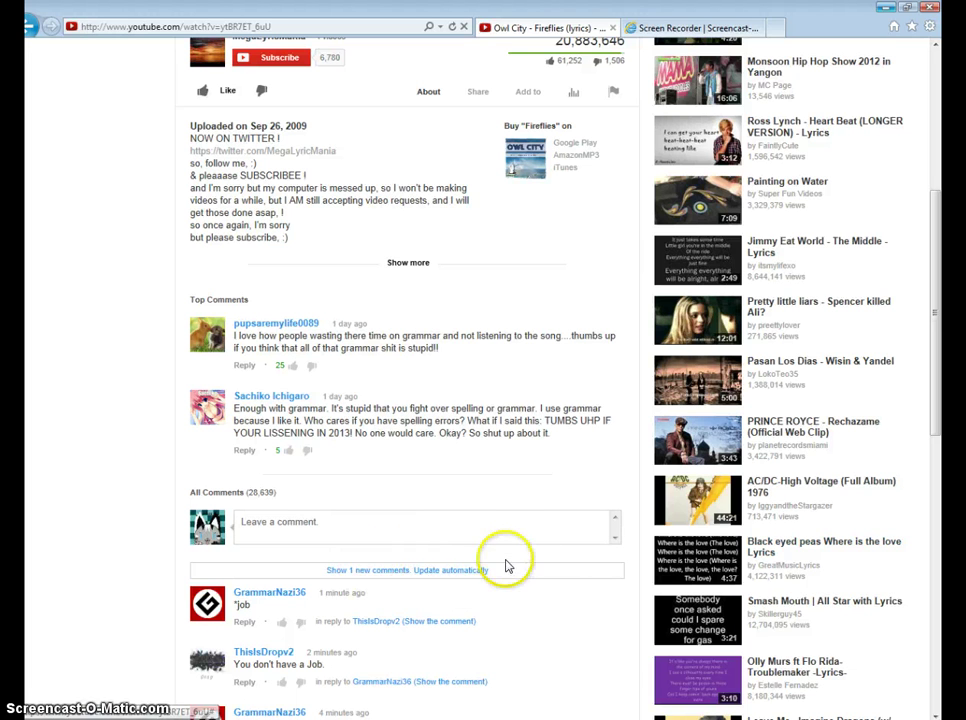
left_click(353, 578)
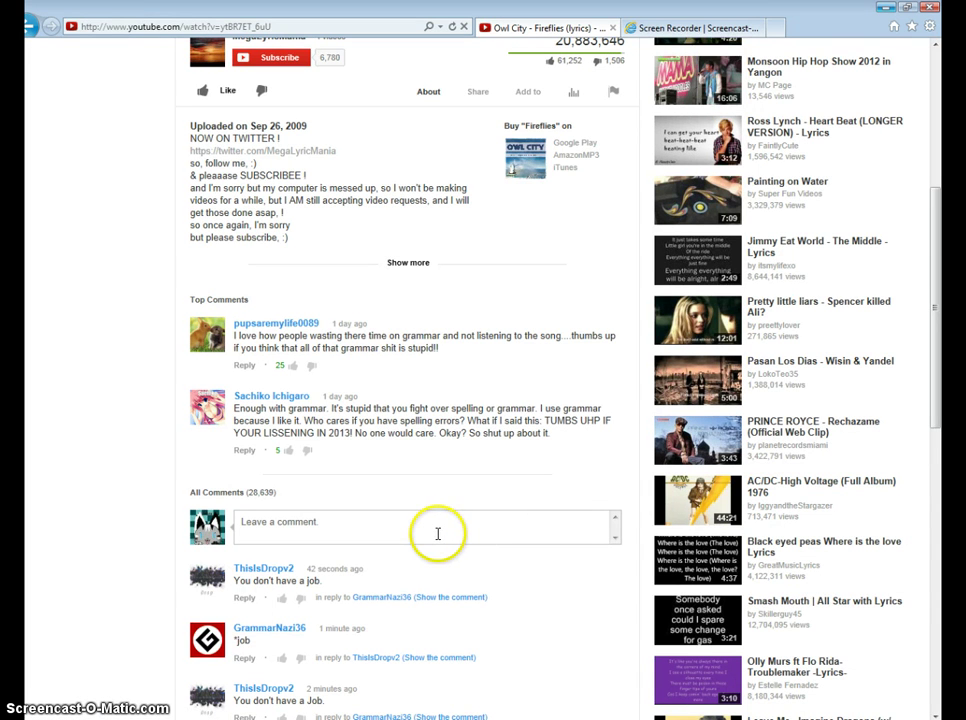
left_click(452, 657)
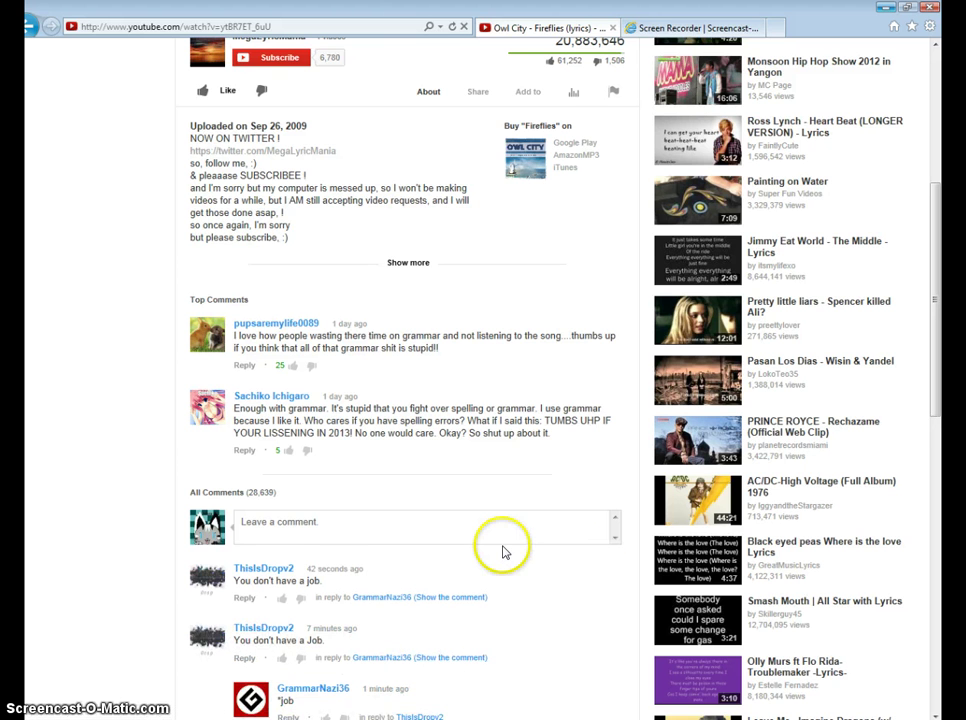
scroll(500, 555, "down", 3)
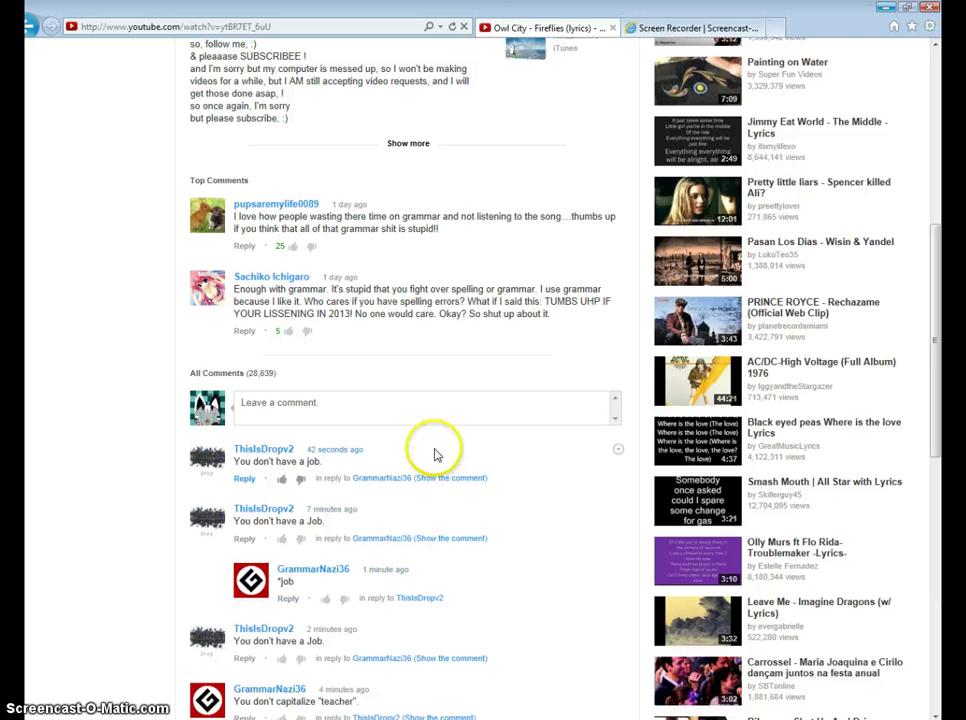
scroll(433, 452, "up", 8)
scroll(563, 203, "up", 4)
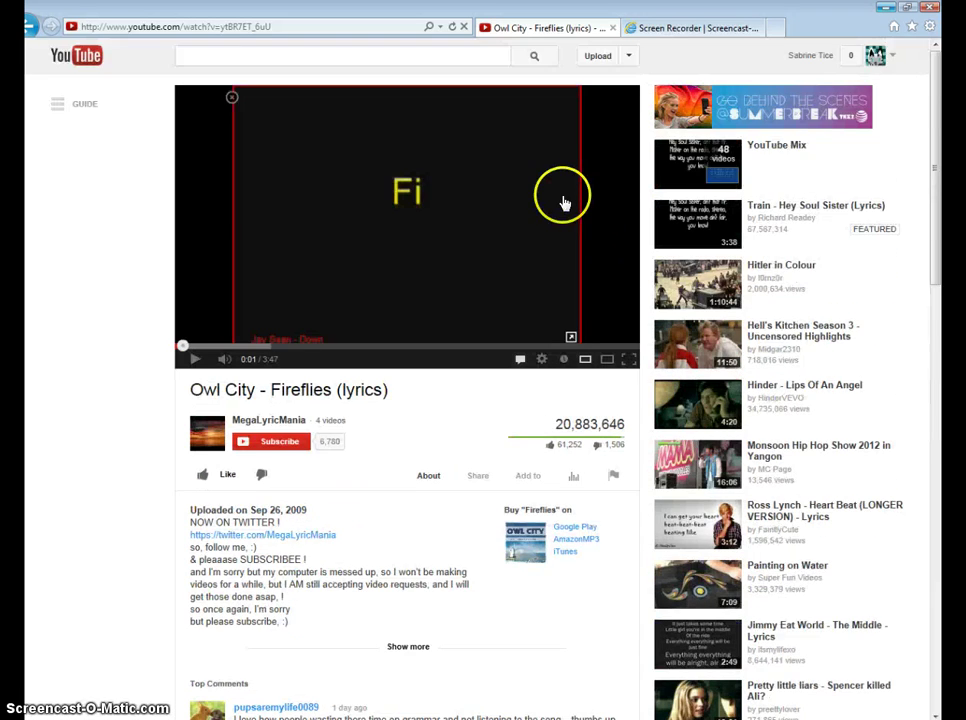
scroll(563, 200, "down", 8)
scroll(529, 316, "down", 1)
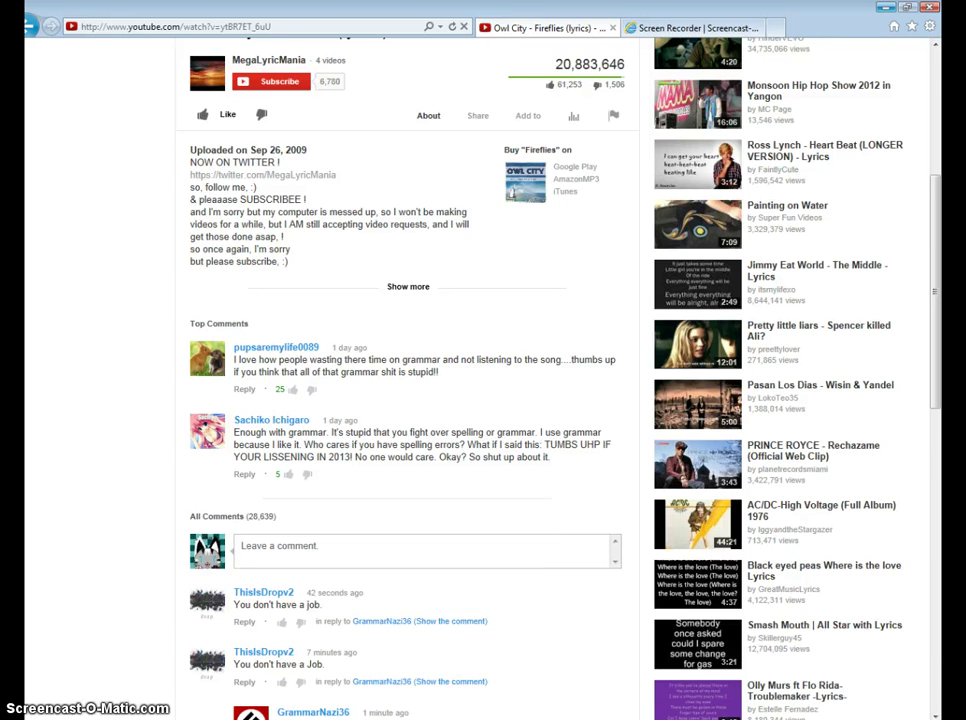
scroll(520, 200, "up", 4)
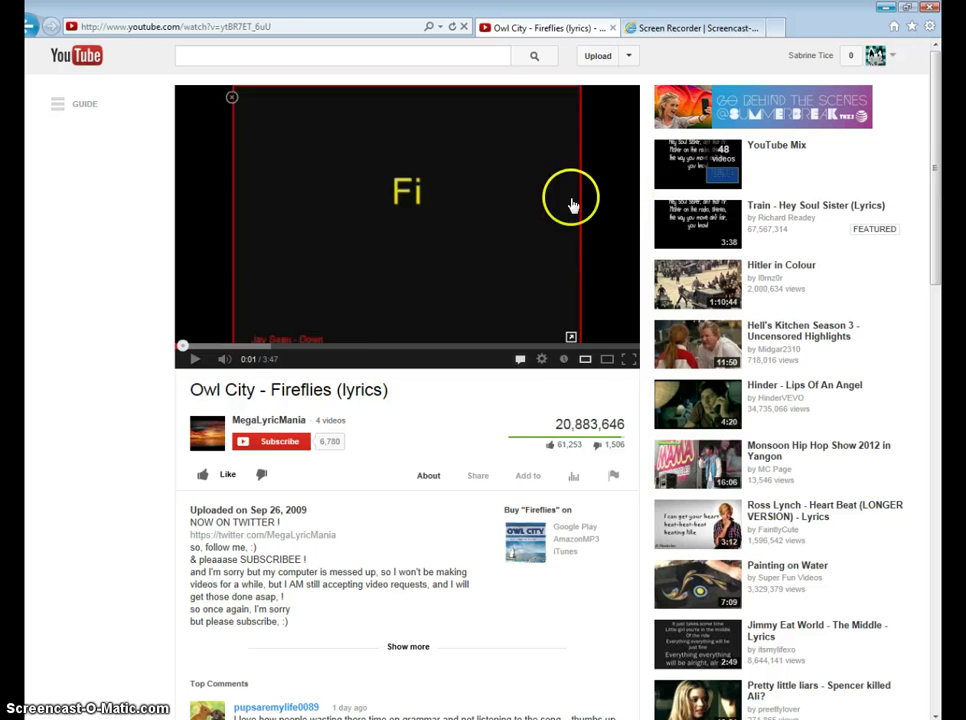
left_click(615, 276)
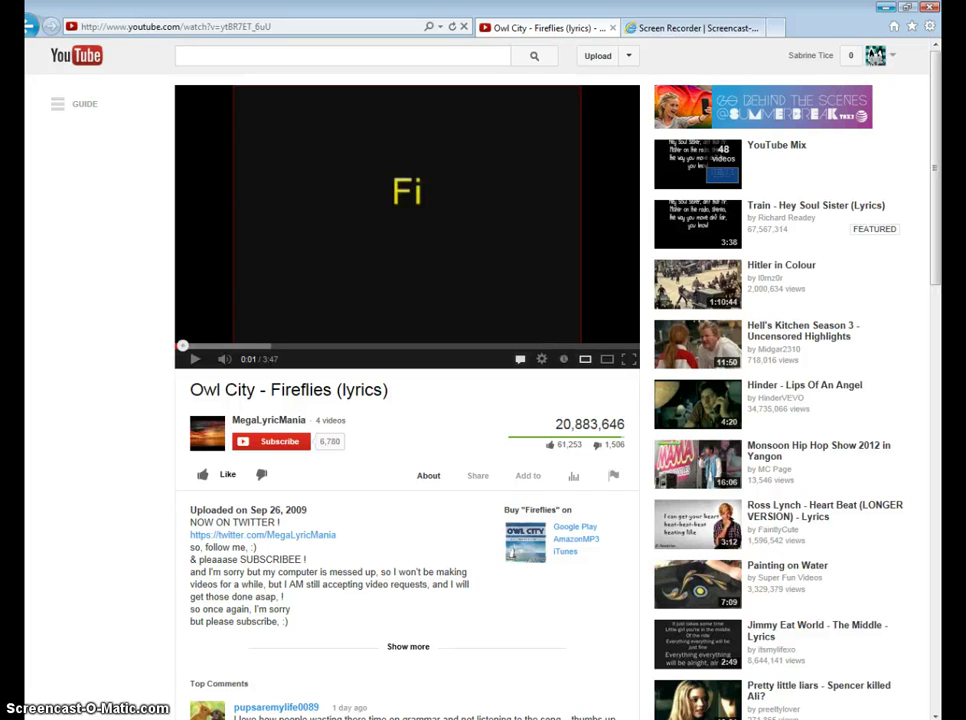